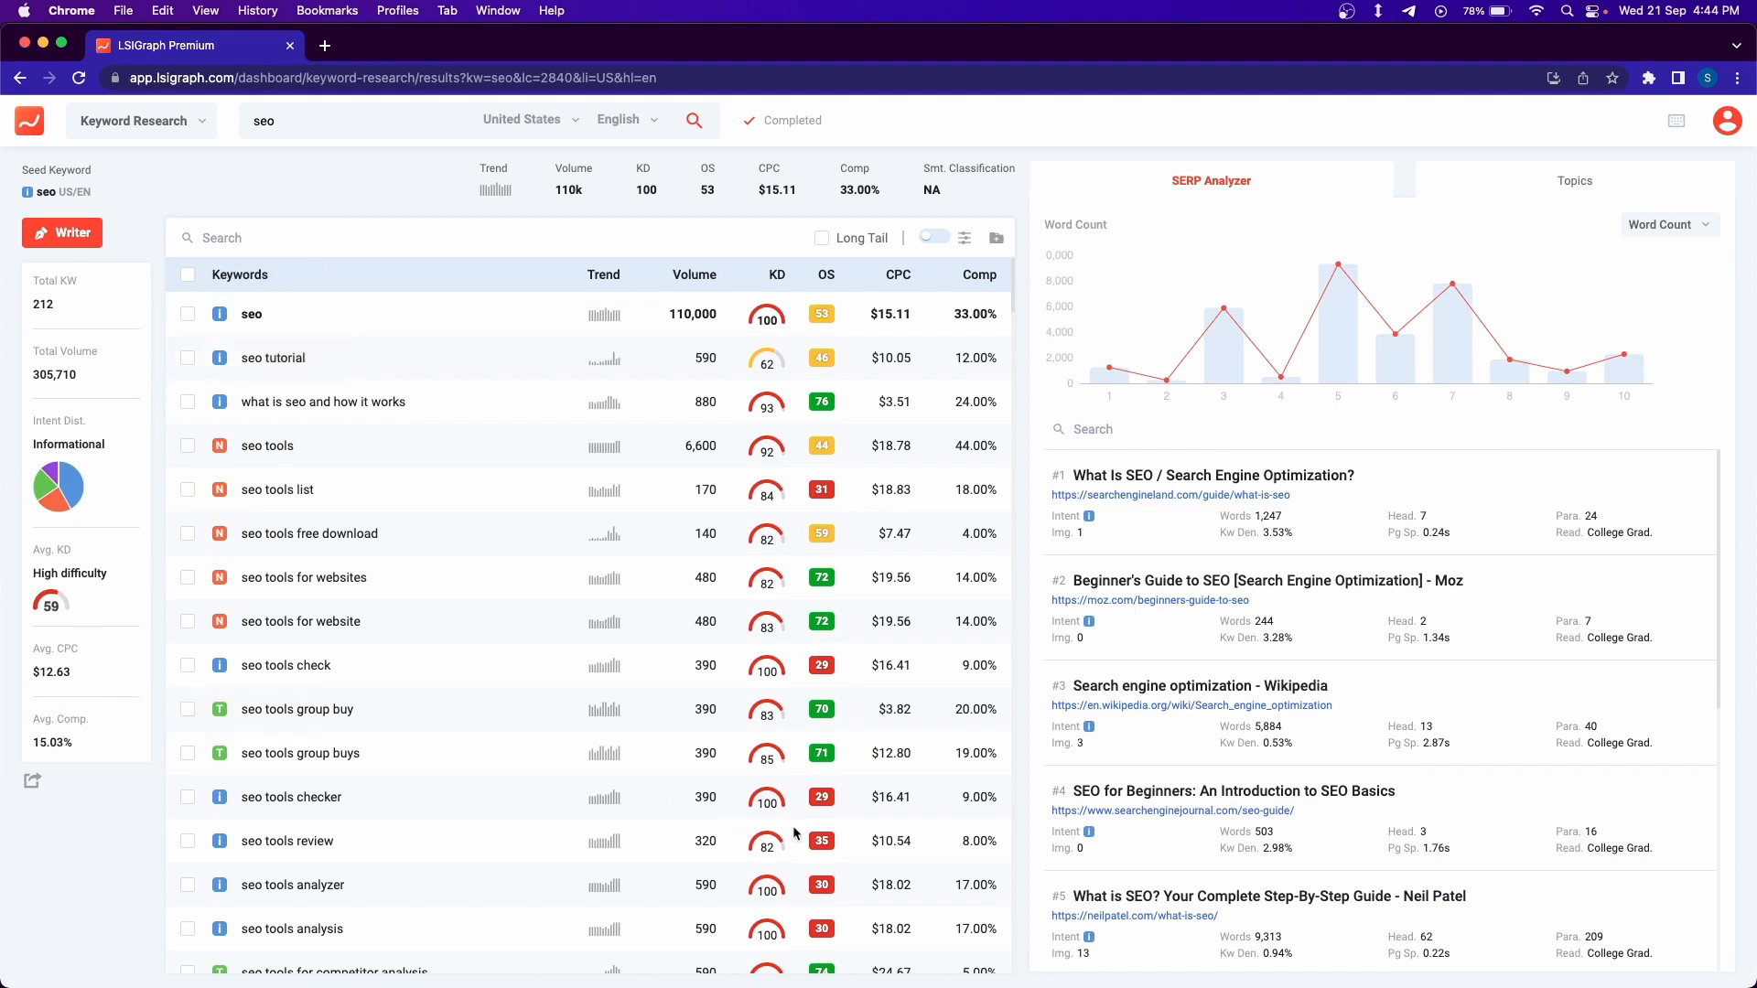
Look over the seo keyword results and the metric choices available for the SERP Analyzer chart, leaving it on Word Count.
{"action": "mouse_move", "coordinate": [550, 574]}
{"action": "scroll", "coordinate": [550, 575], "scroll_direction": "down", "scroll_amount": 1}
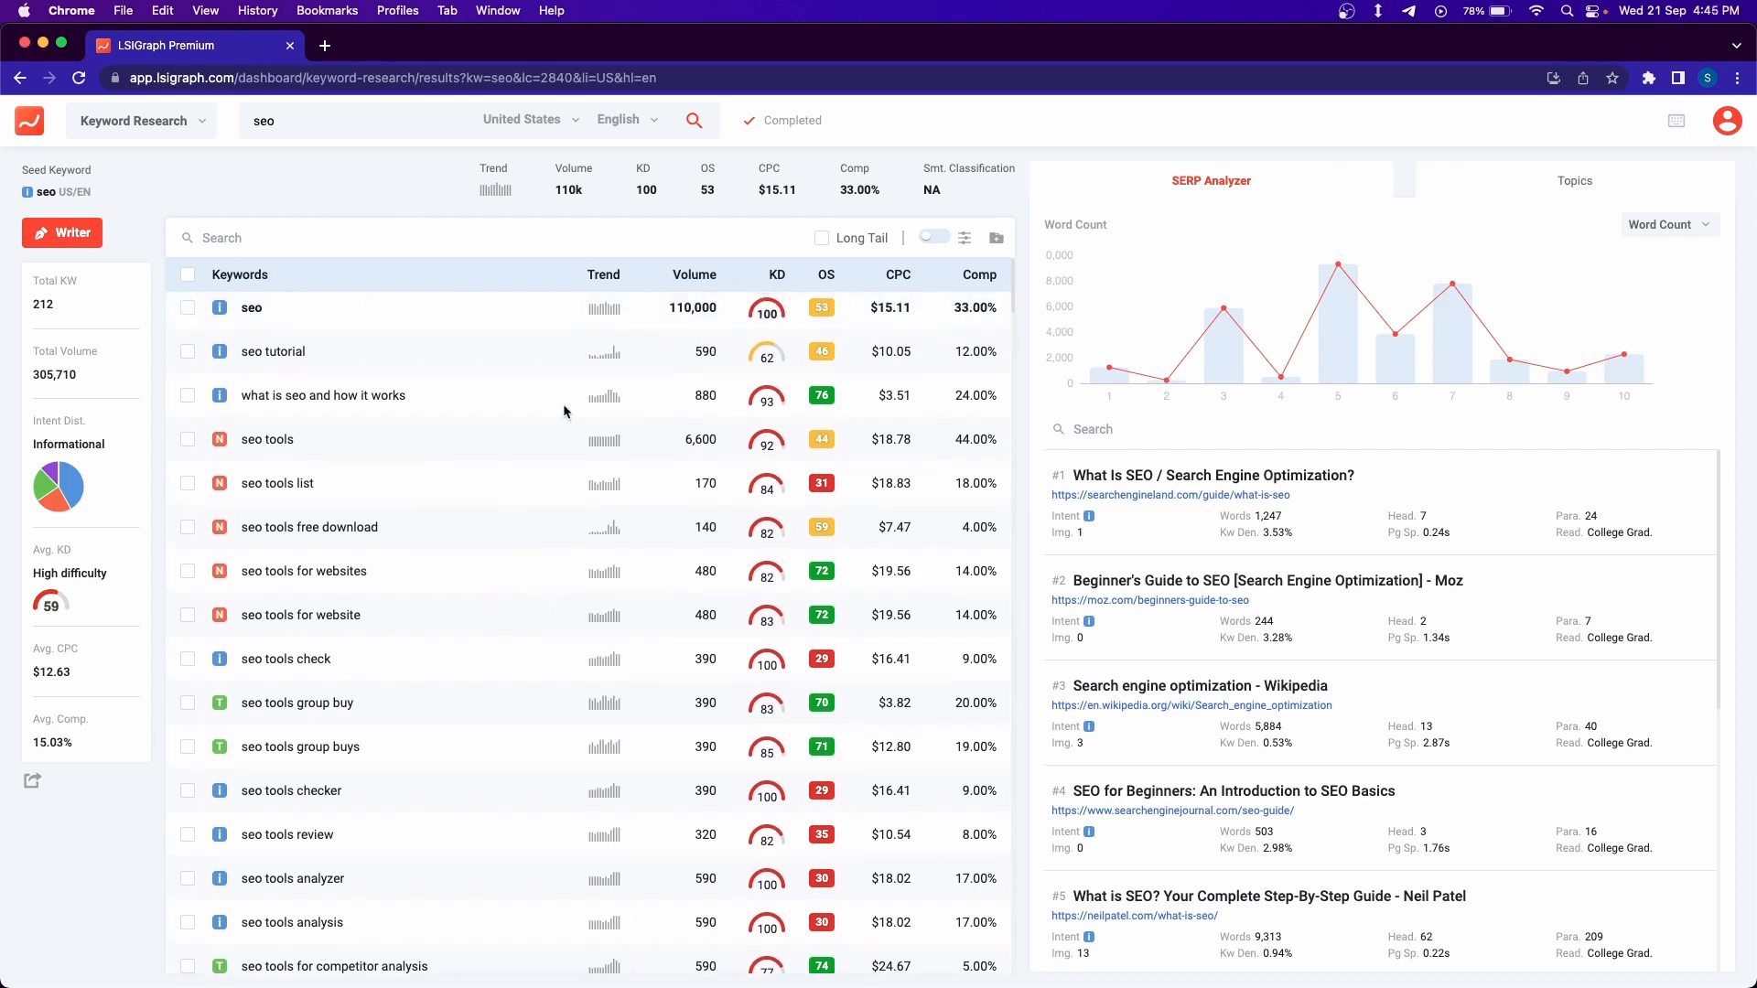
{"action": "mouse_move", "coordinate": [227, 311]}
{"action": "mouse_move", "coordinate": [828, 279]}
{"action": "left_click", "coordinate": [1704, 228]}
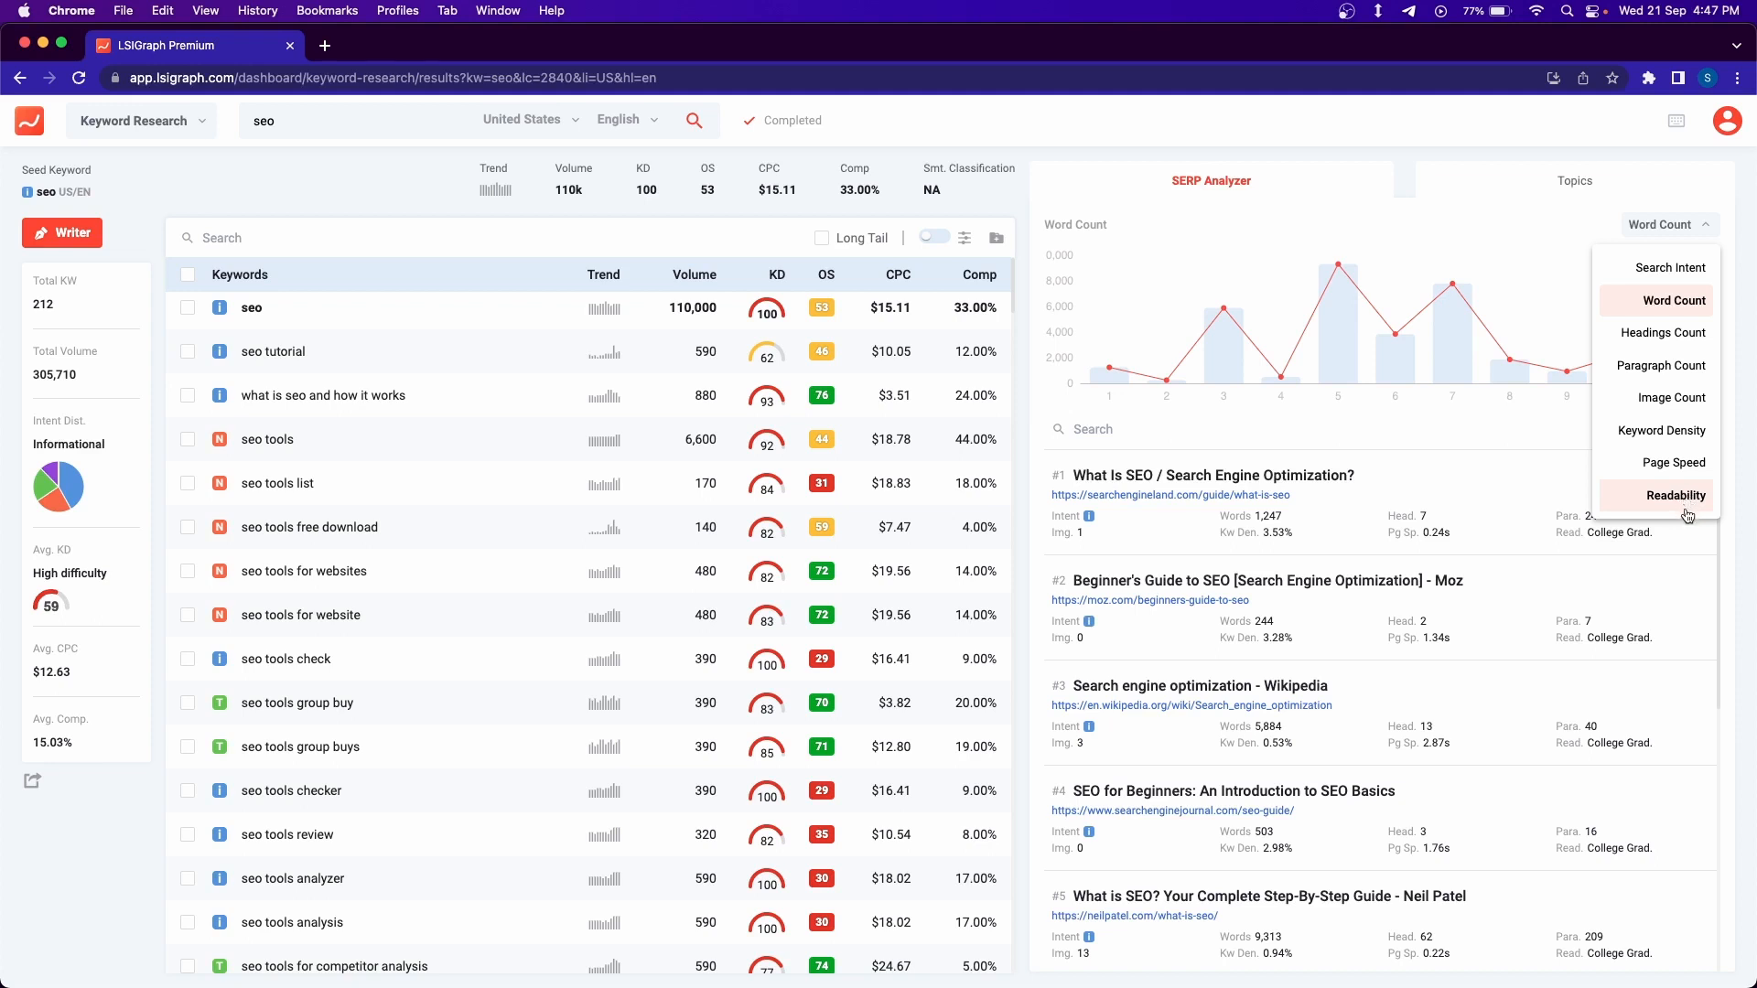
{"action": "left_click", "coordinate": [1707, 227]}
{"action": "left_click", "coordinate": [1707, 229]}
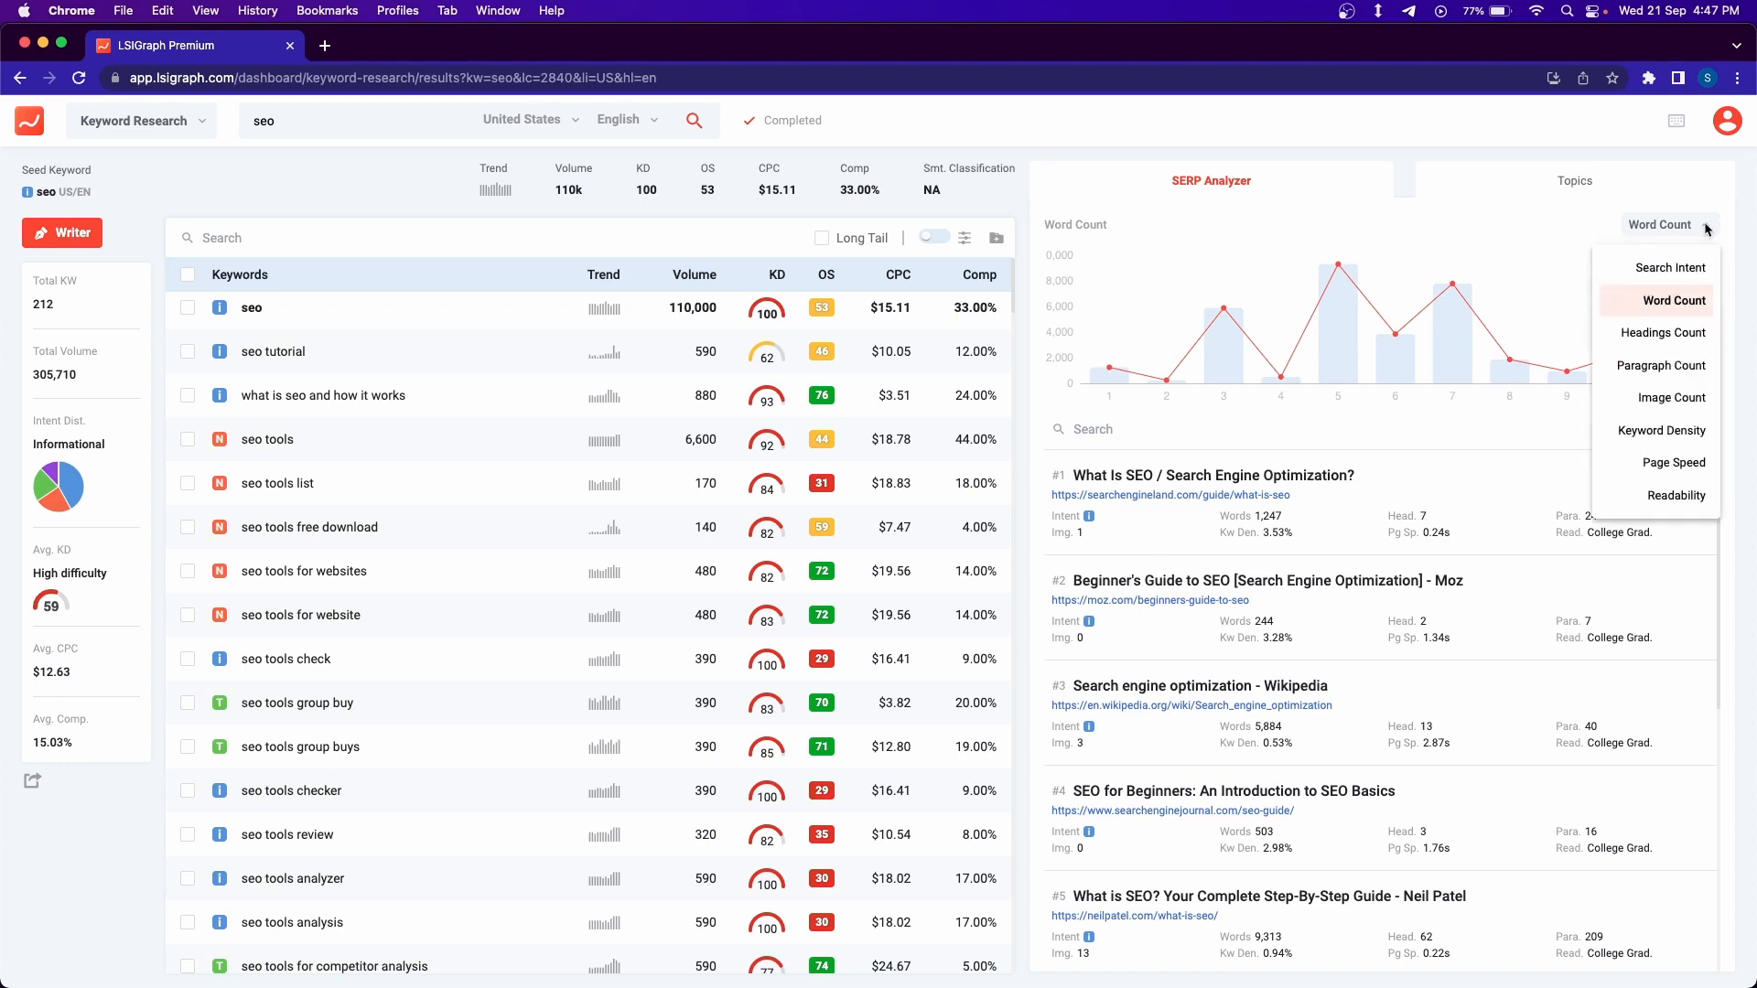
{"action": "left_click", "coordinate": [1484, 252]}
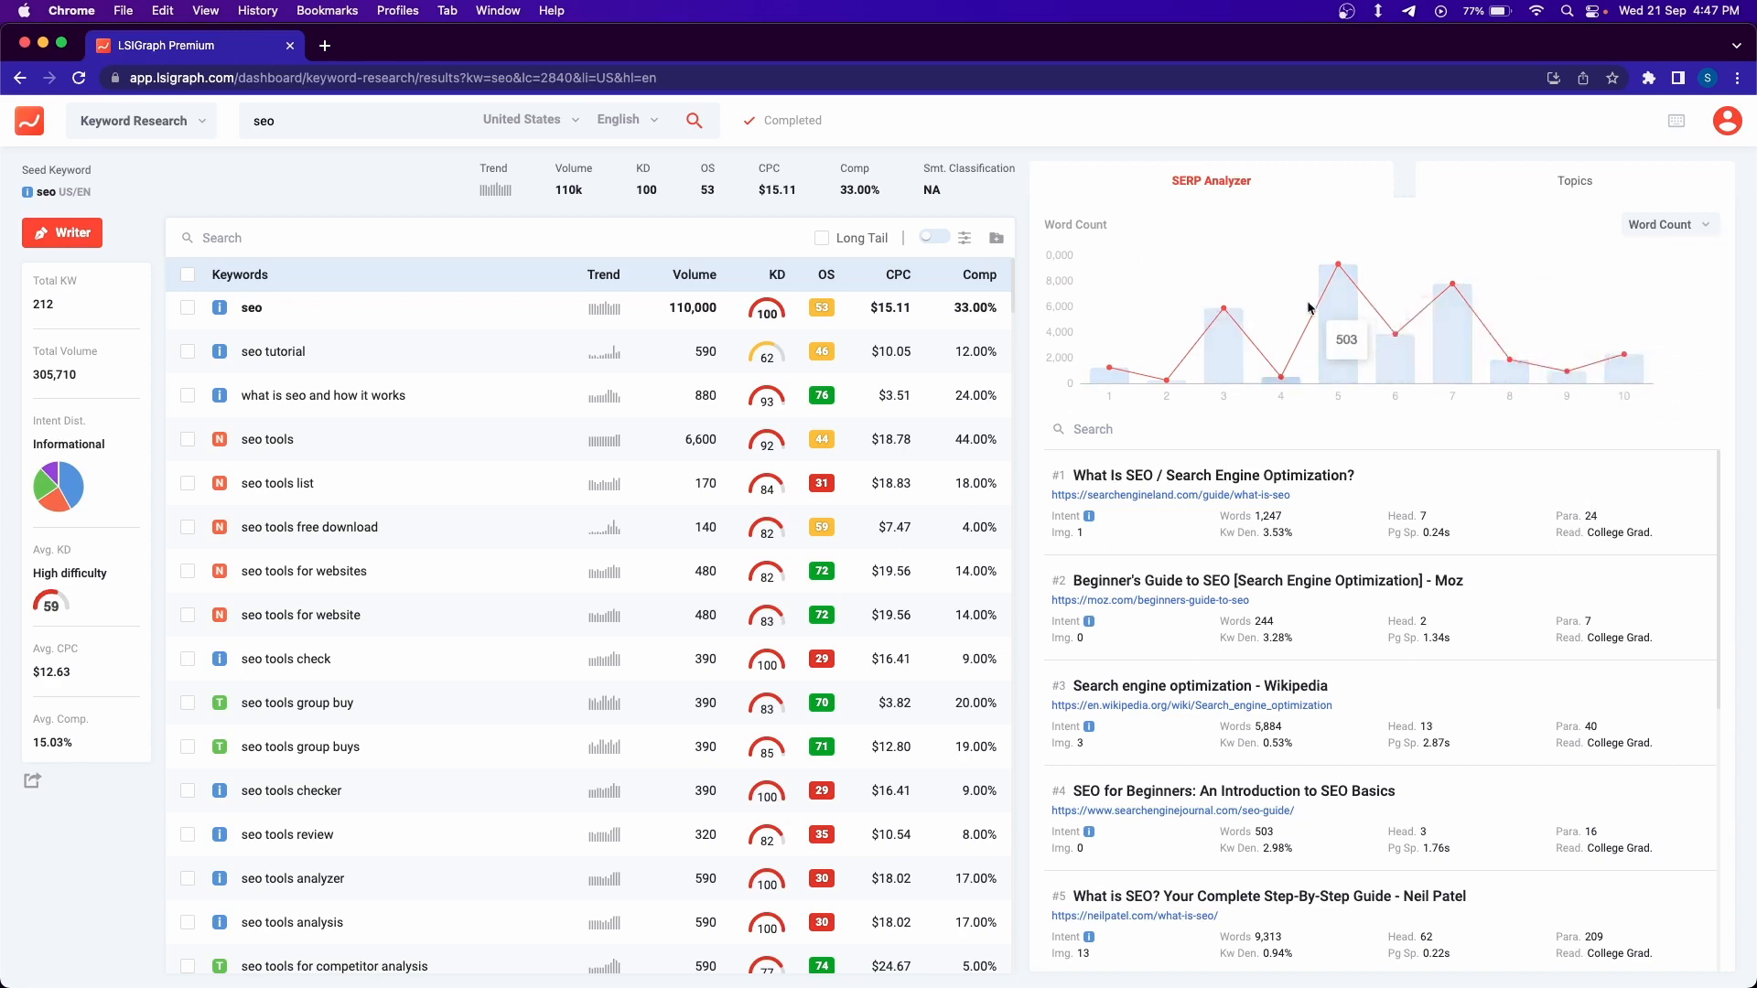
Open the content brief of the first-ranked search result and advance to the Rank #3 page.
{"action": "scroll", "coordinate": [1537, 499], "scroll_direction": "down", "scroll_amount": 1}
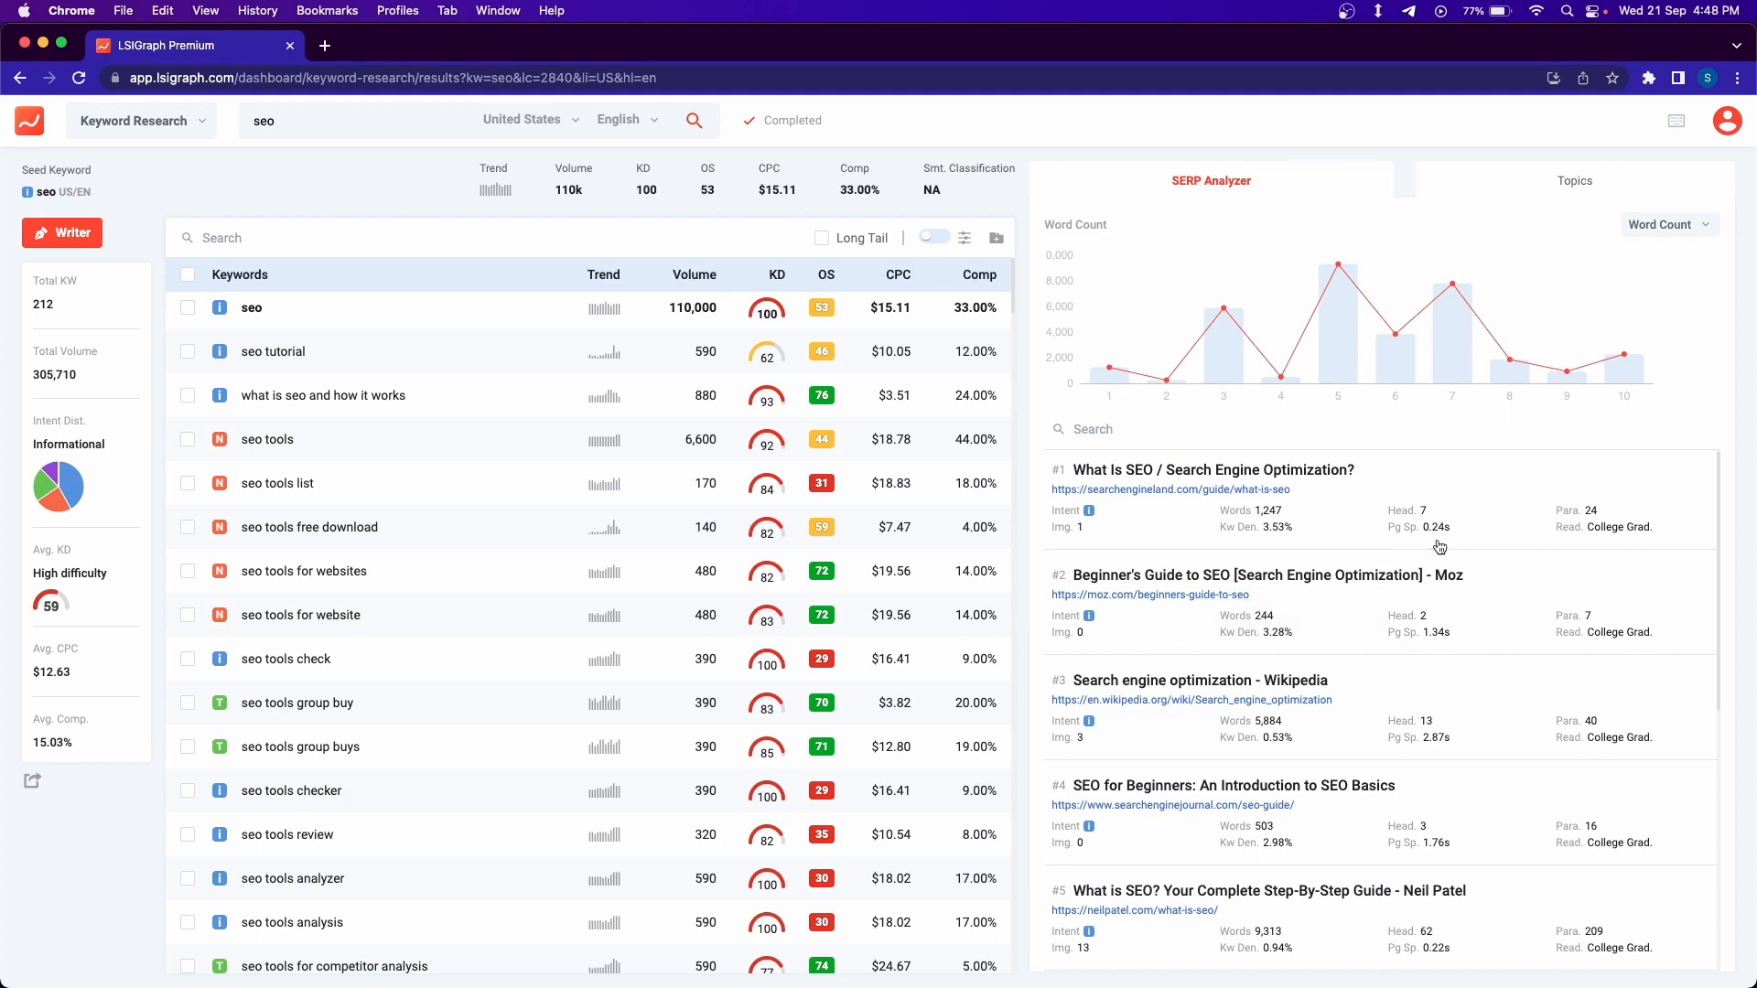
{"action": "left_click", "coordinate": [1501, 521]}
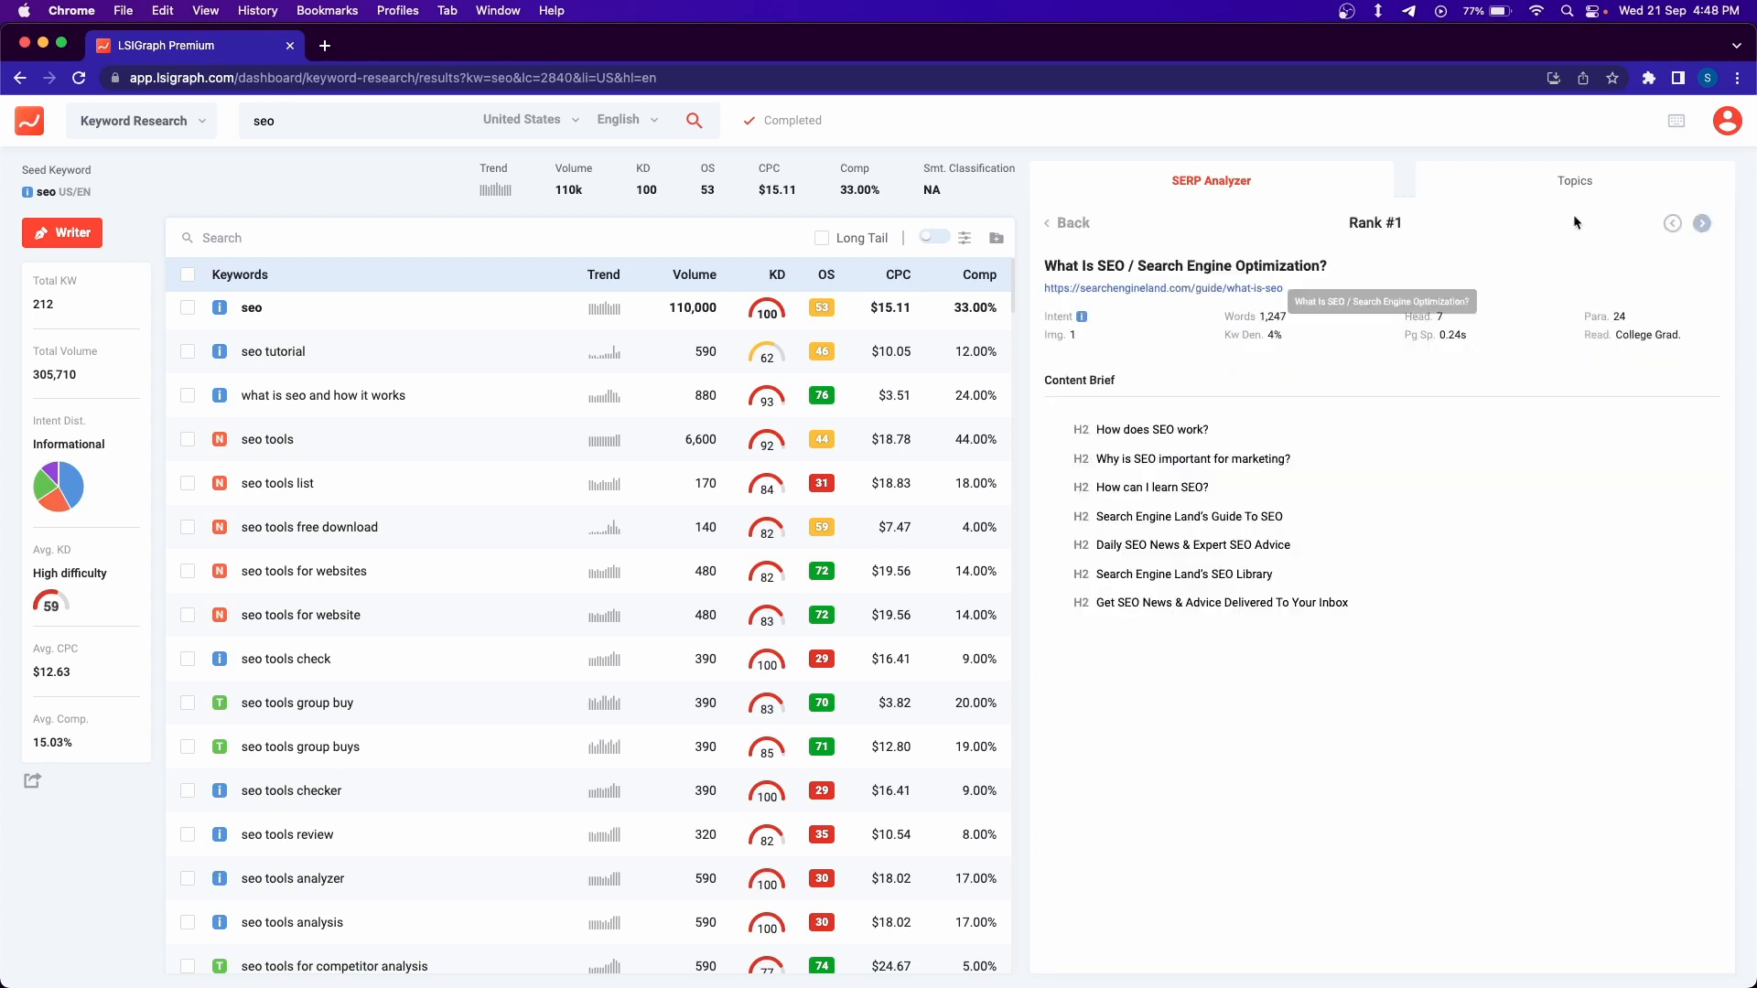
{"action": "left_click", "coordinate": [1700, 224]}
{"action": "left_click", "coordinate": [1699, 225]}
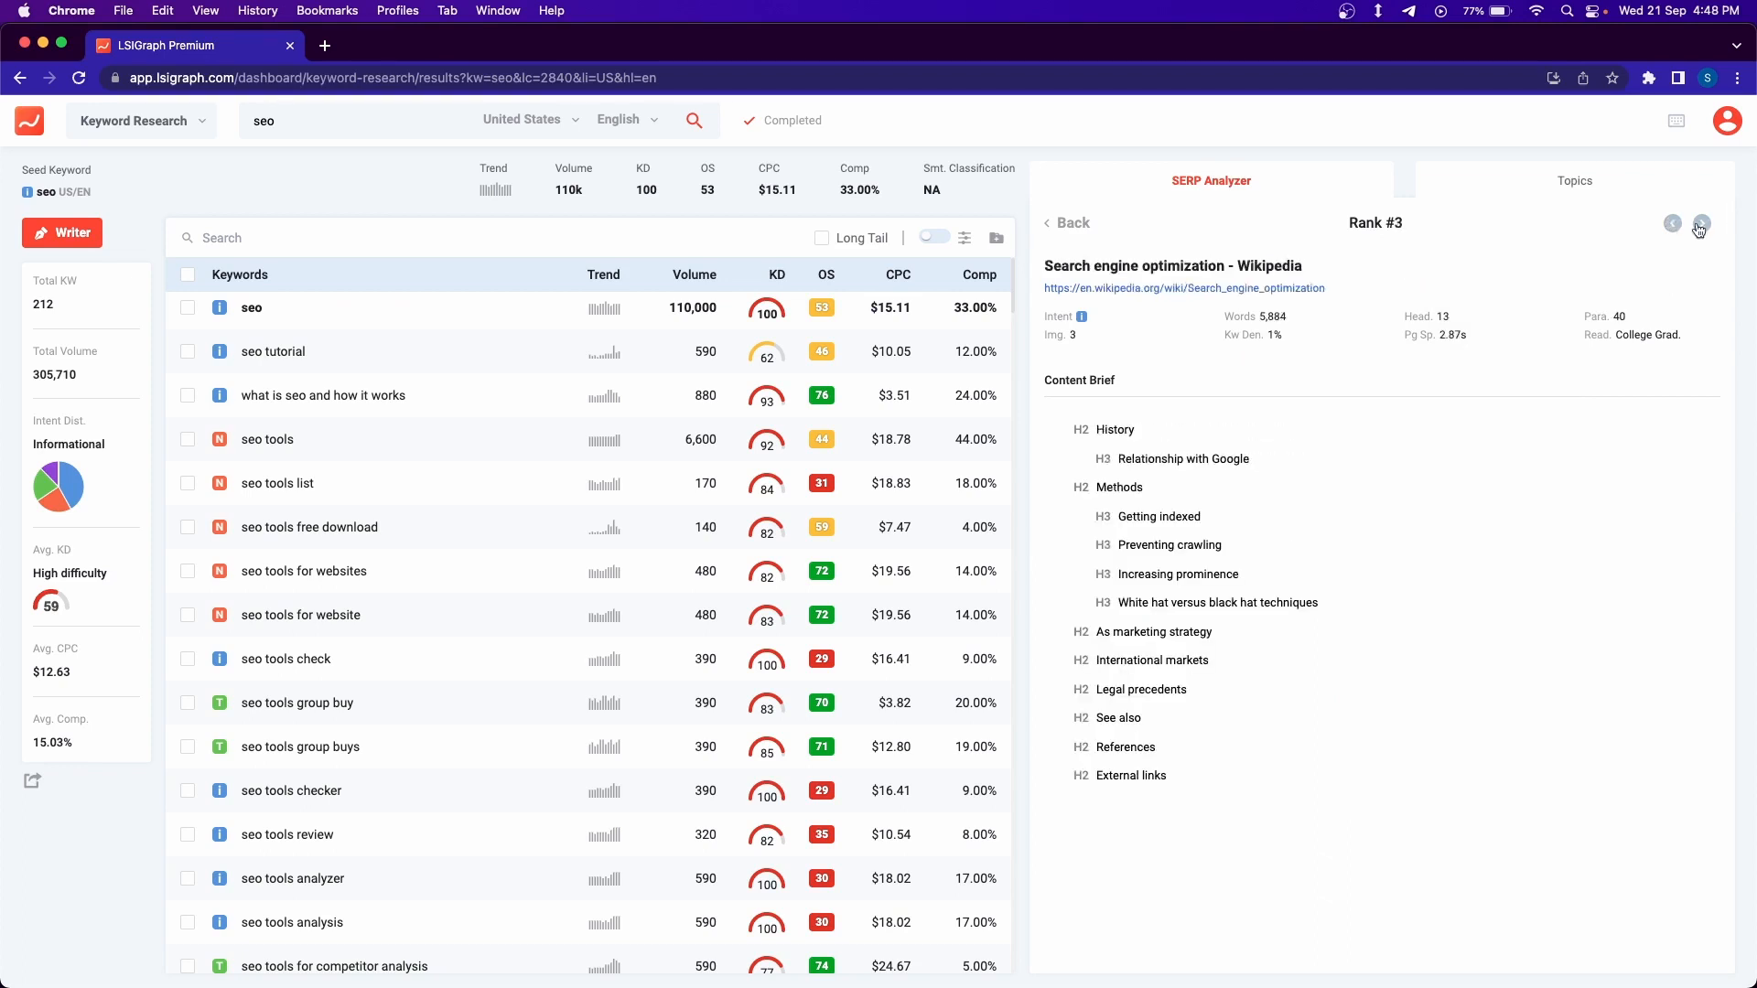
Show the topics for the seed keyword and open the keyword list of the seo topic.
{"action": "left_click", "coordinate": [1595, 187]}
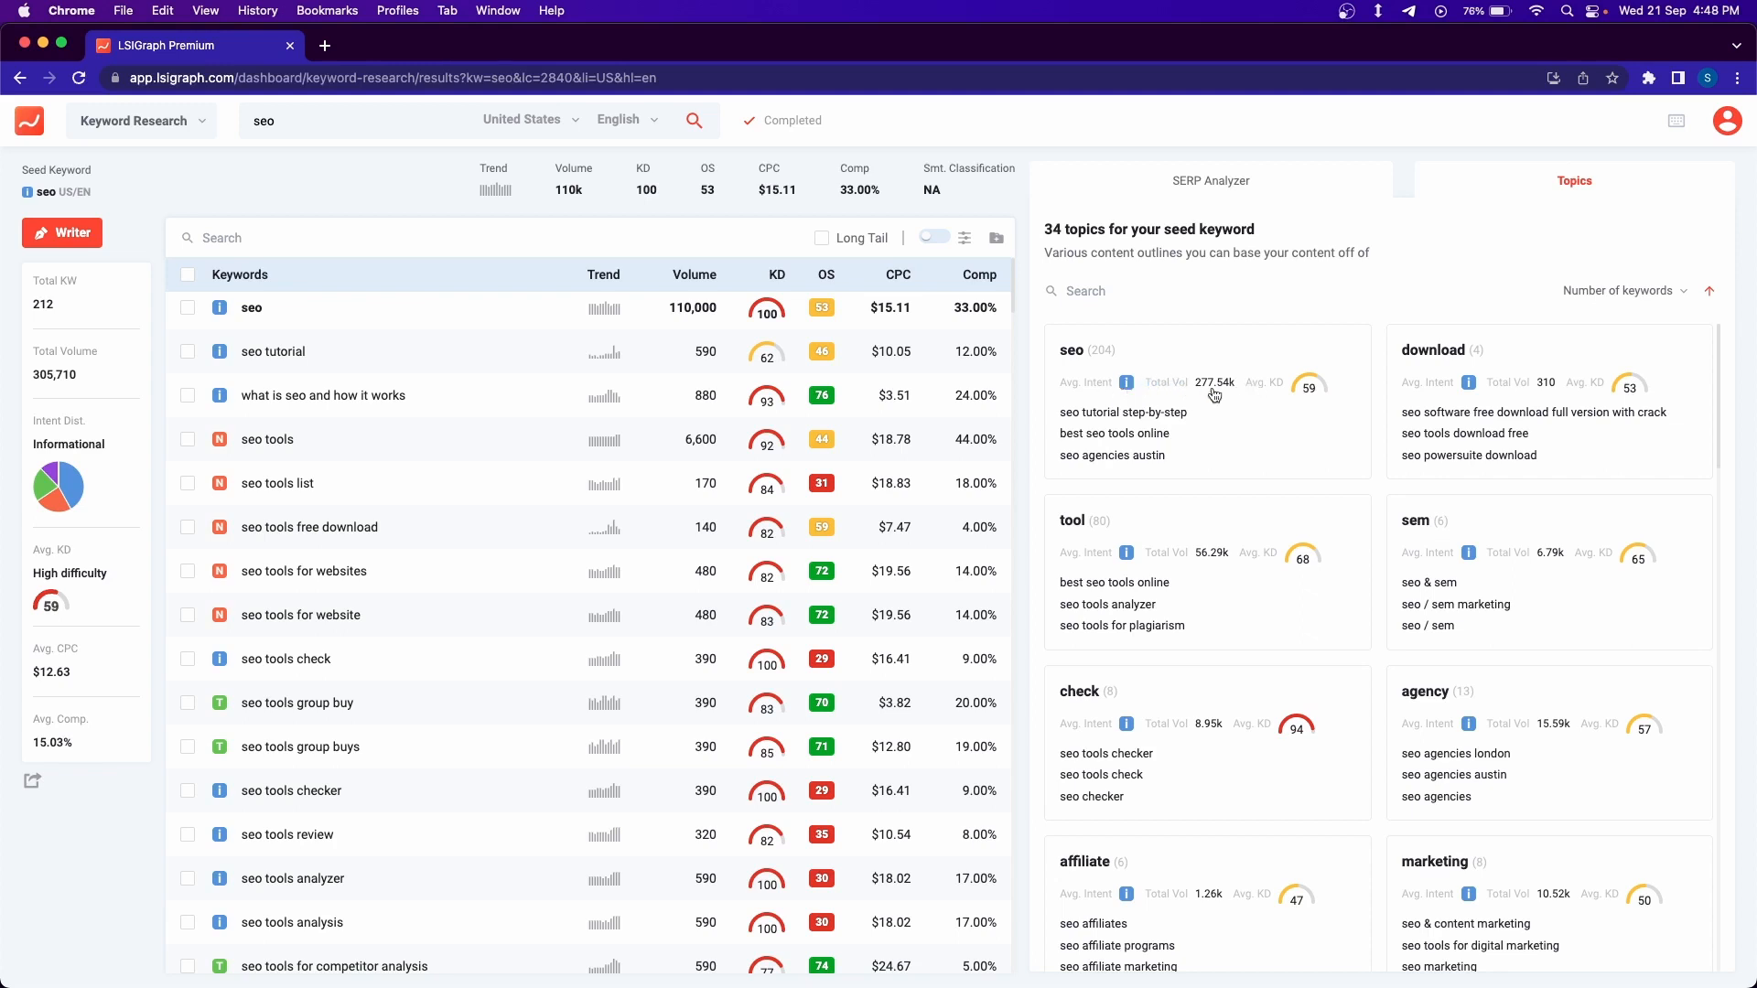
{"action": "mouse_move", "coordinate": [1305, 406]}
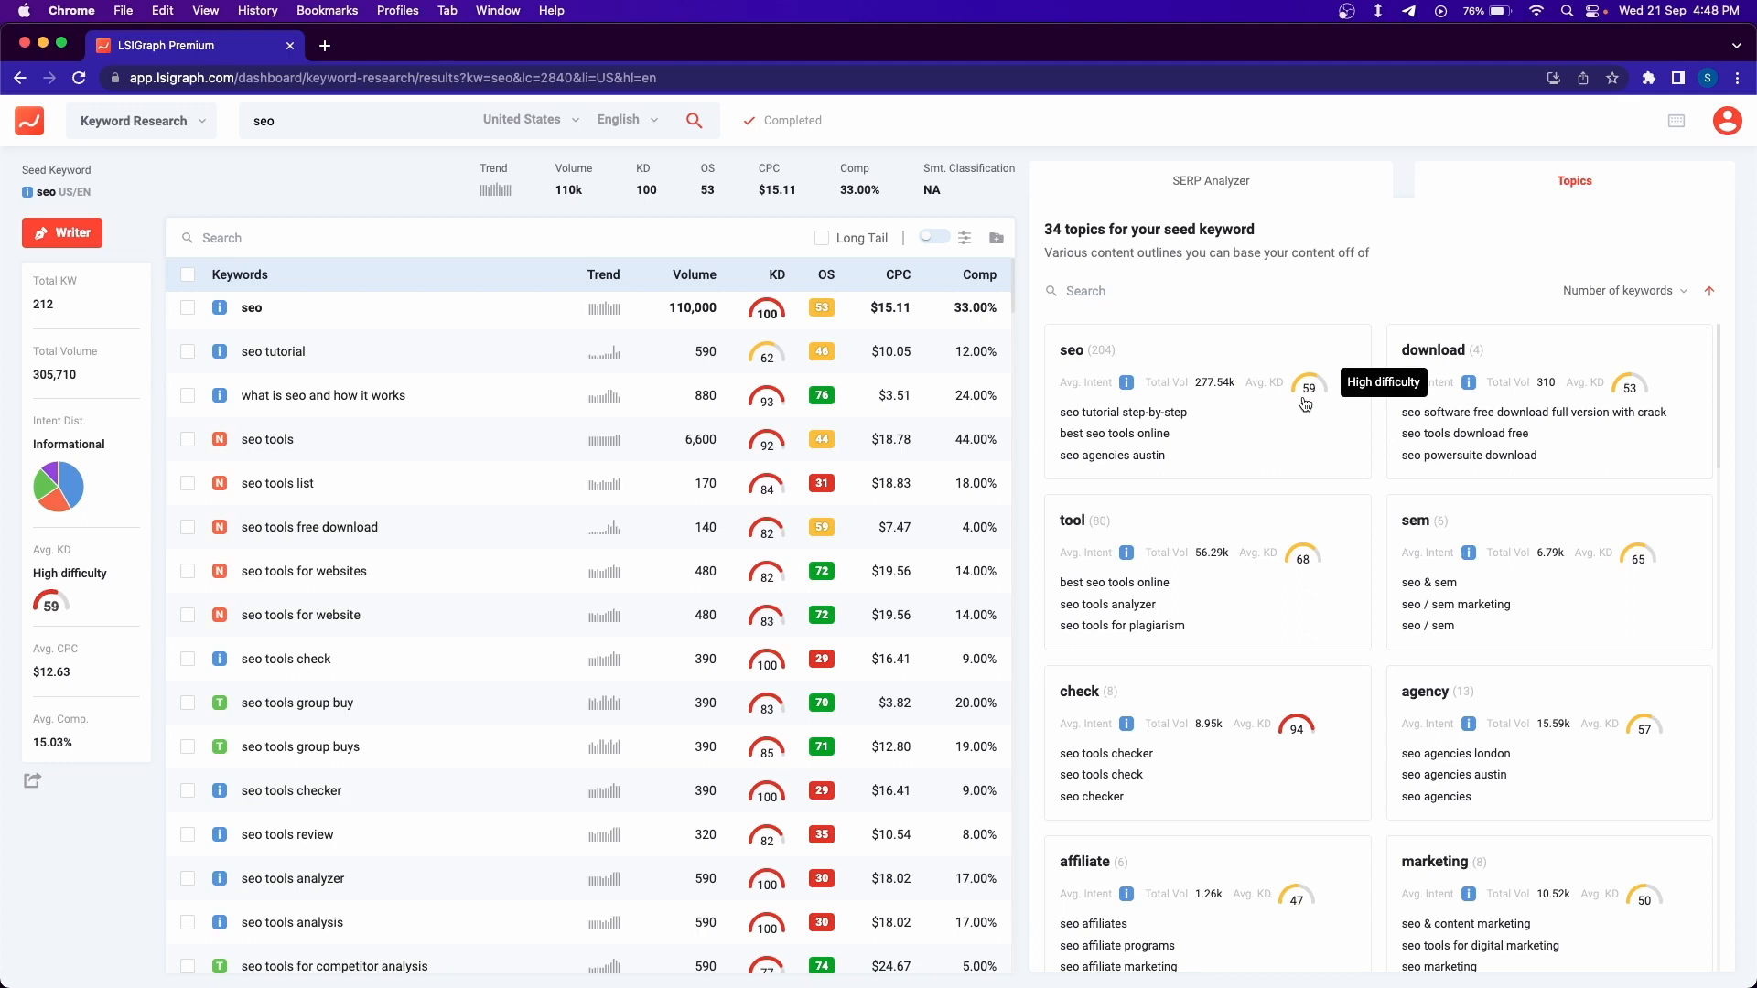
{"action": "left_click", "coordinate": [1286, 455]}
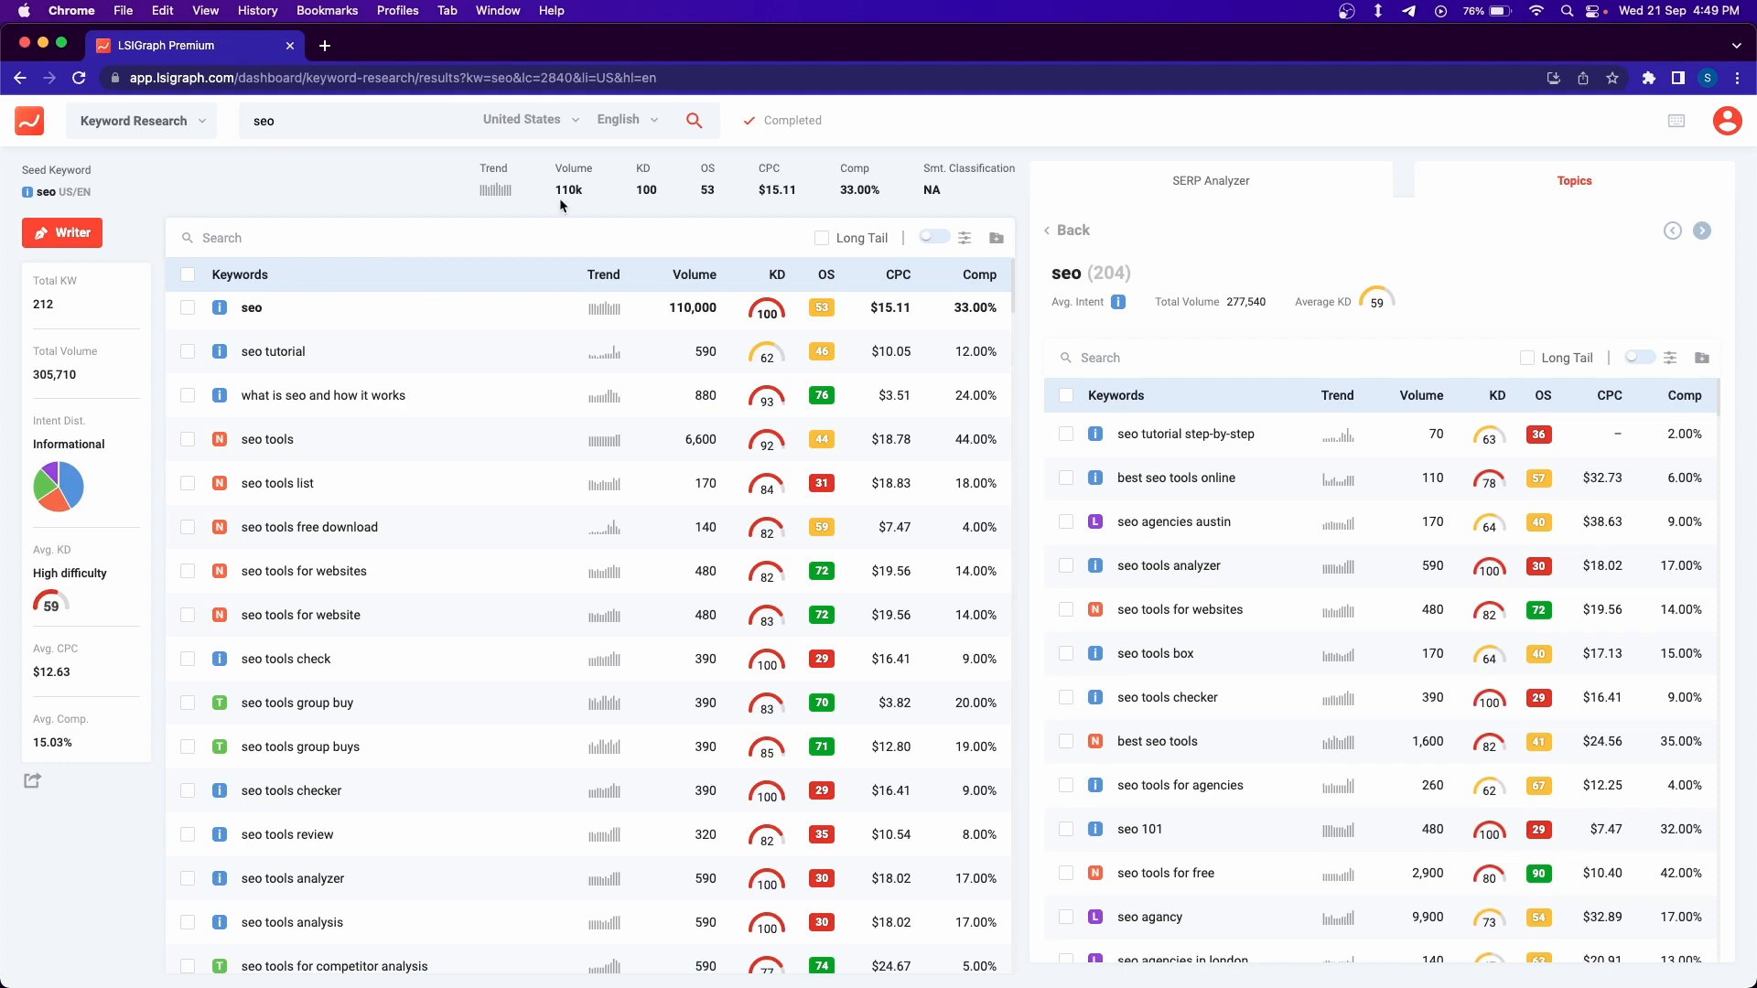
Sort the main keyword list by opportunity score (OS) in descending order.
{"action": "left_click", "coordinate": [824, 276]}
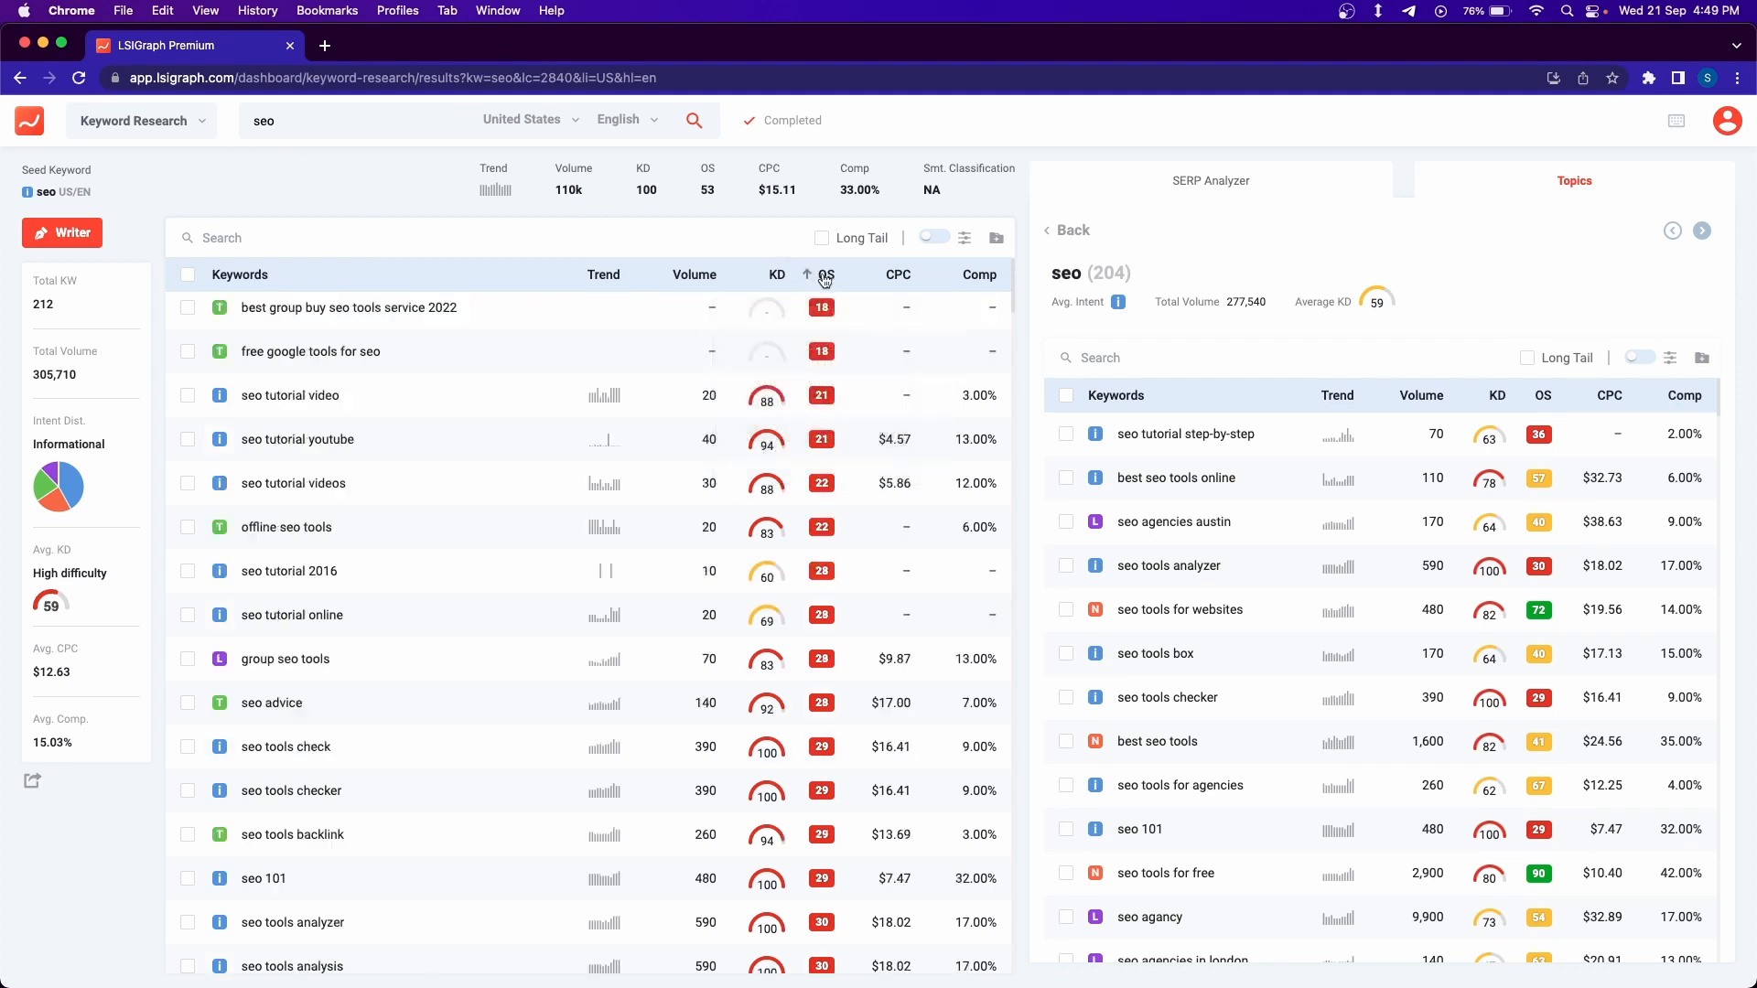
{"action": "left_click", "coordinate": [824, 276]}
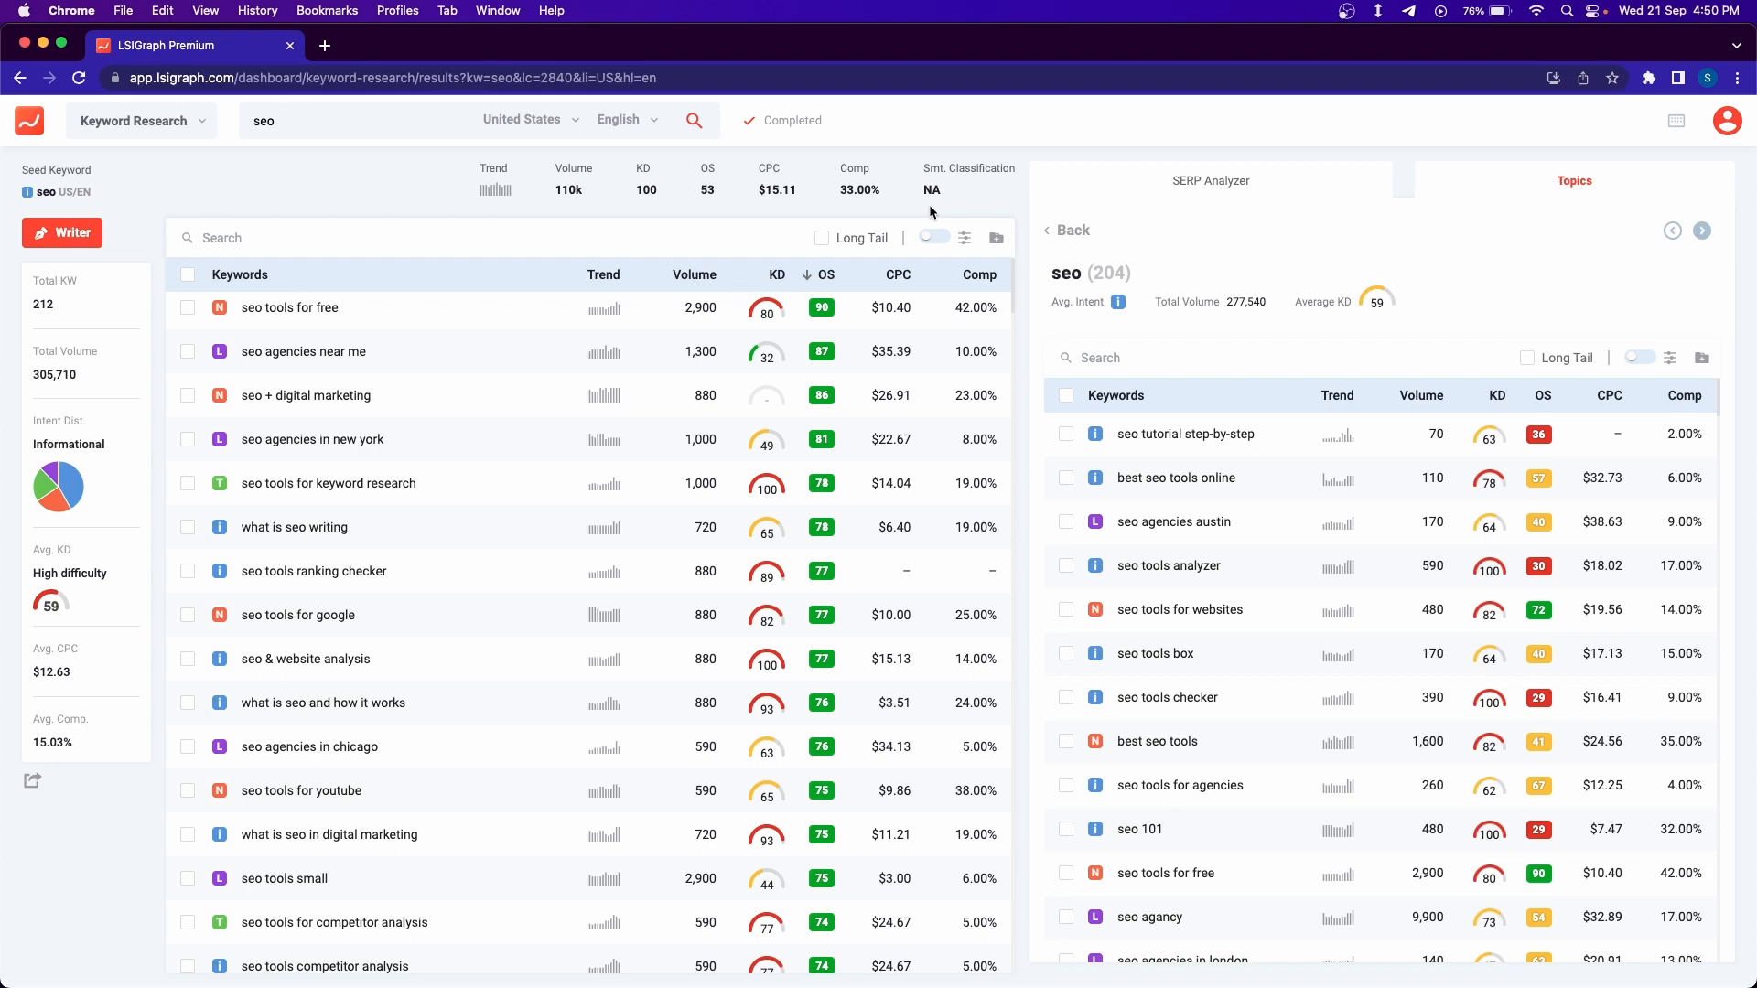
Inspect the advanced filter options of the main keyword list and leave the filter switched off.
{"action": "left_click", "coordinate": [964, 238]}
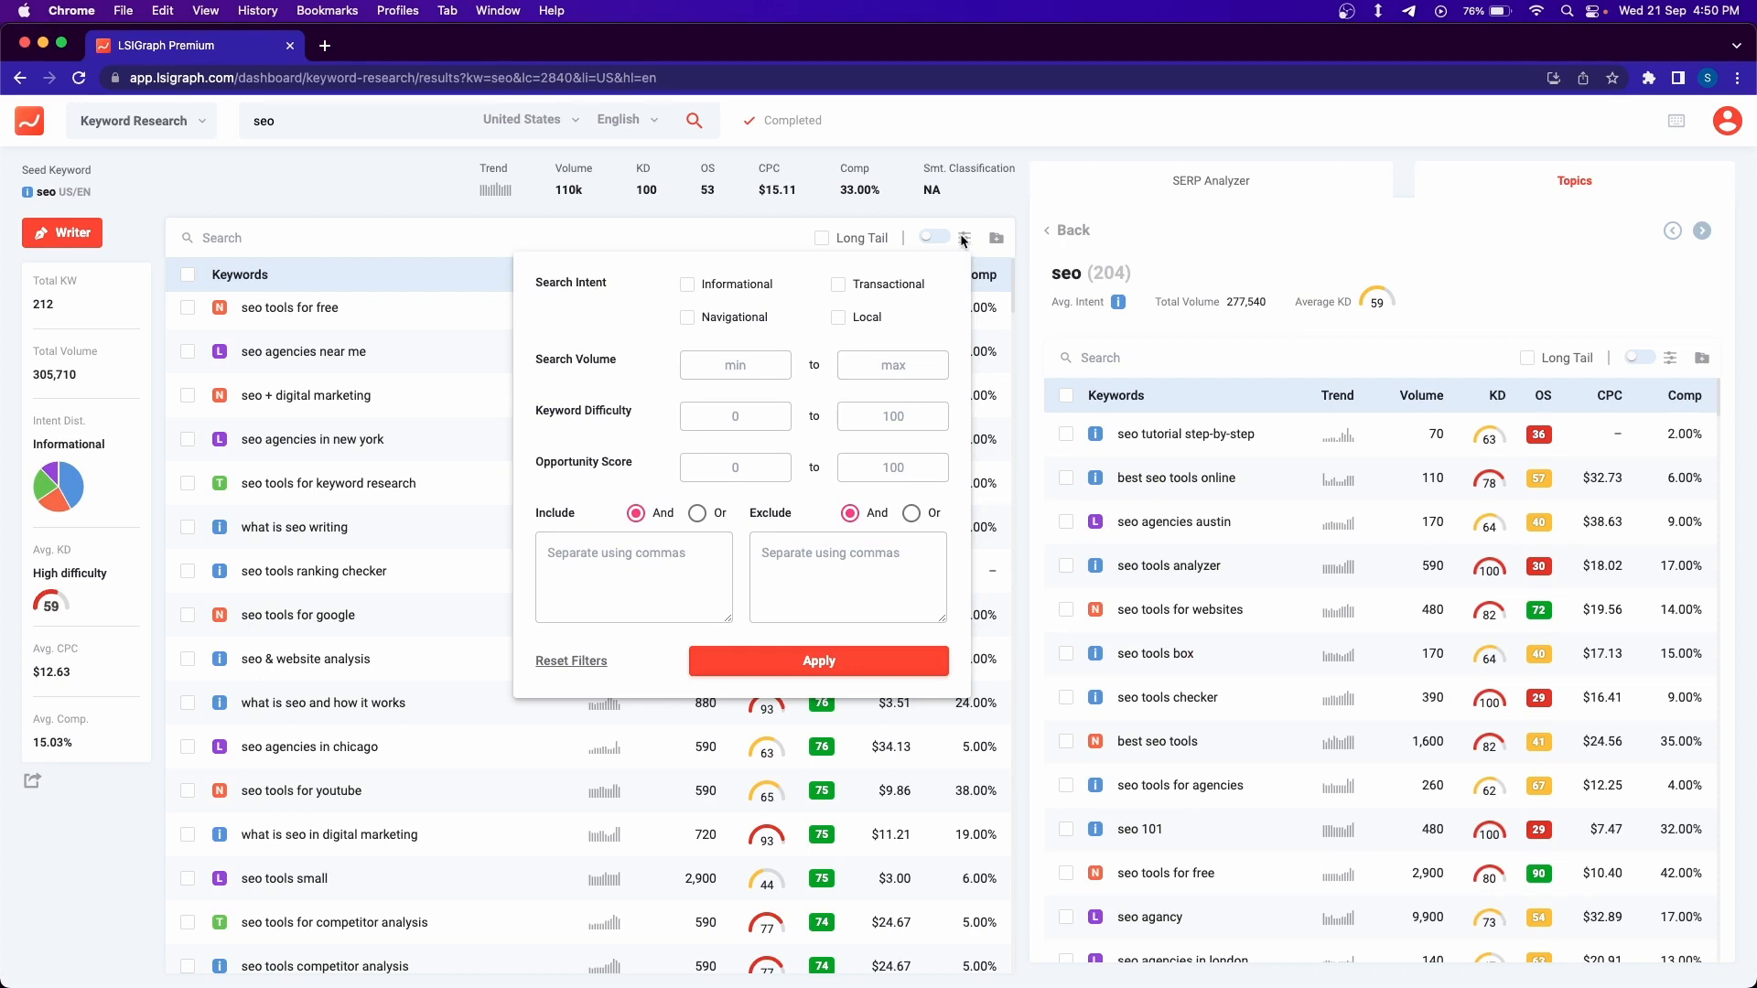
{"action": "left_click", "coordinate": [963, 239]}
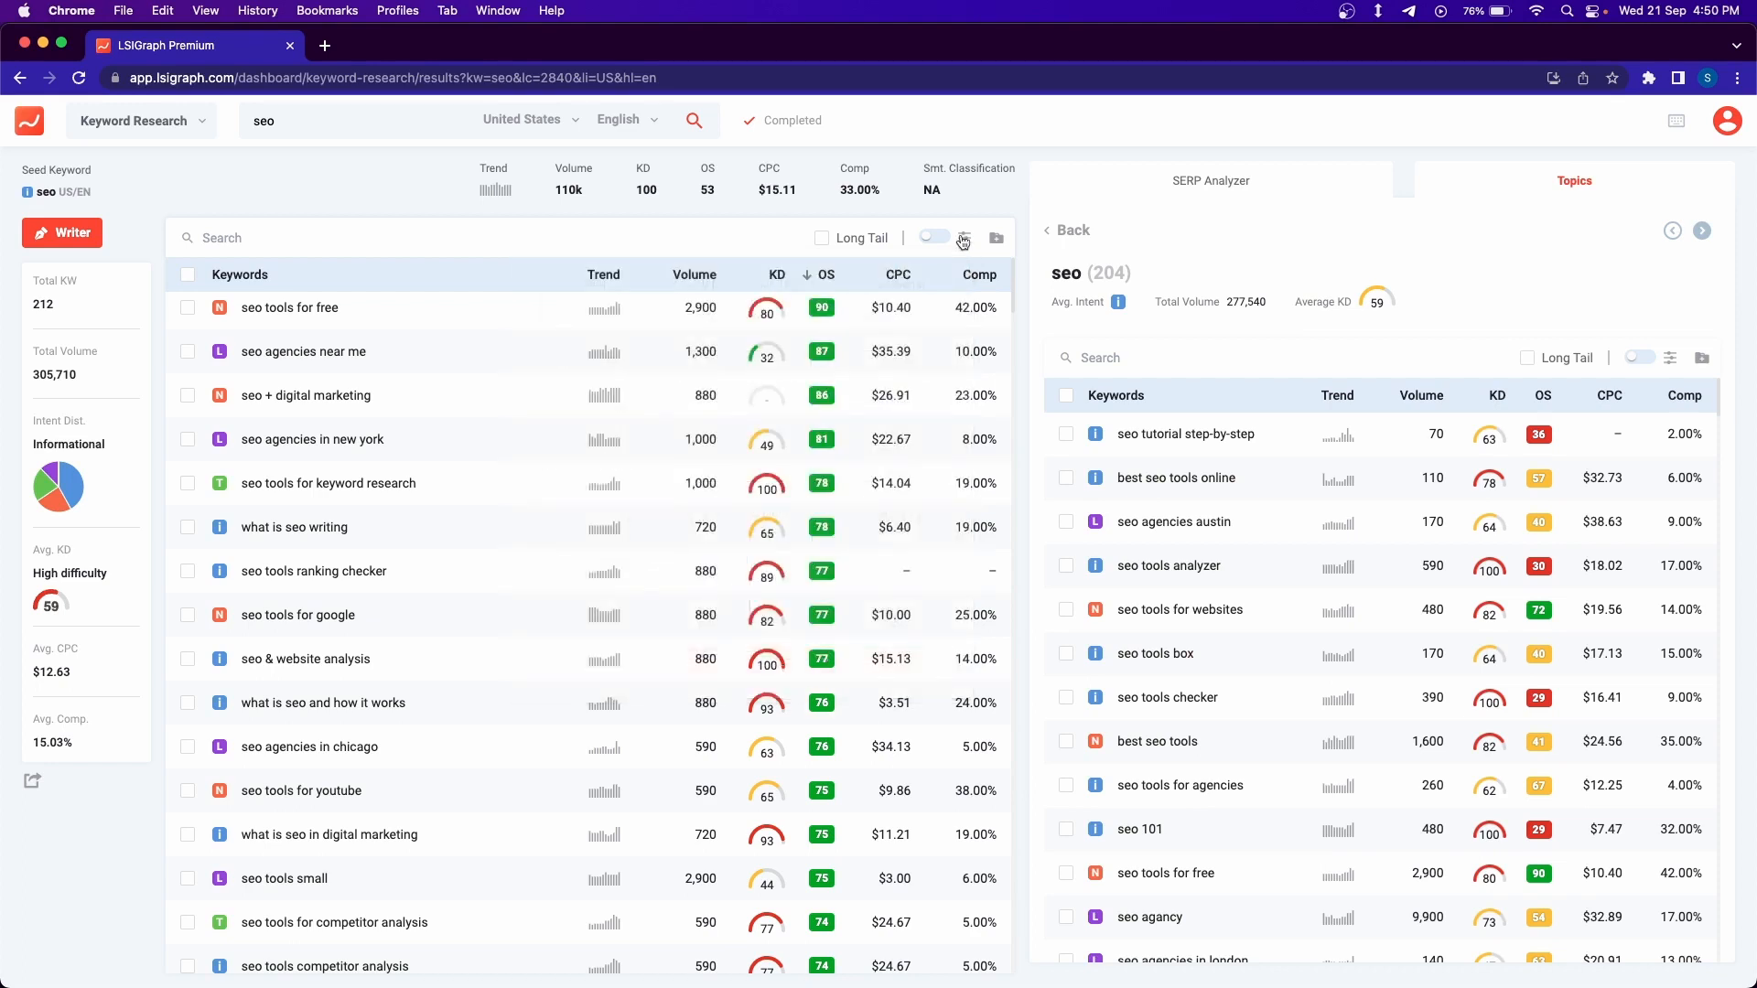
{"action": "left_click", "coordinate": [932, 237]}
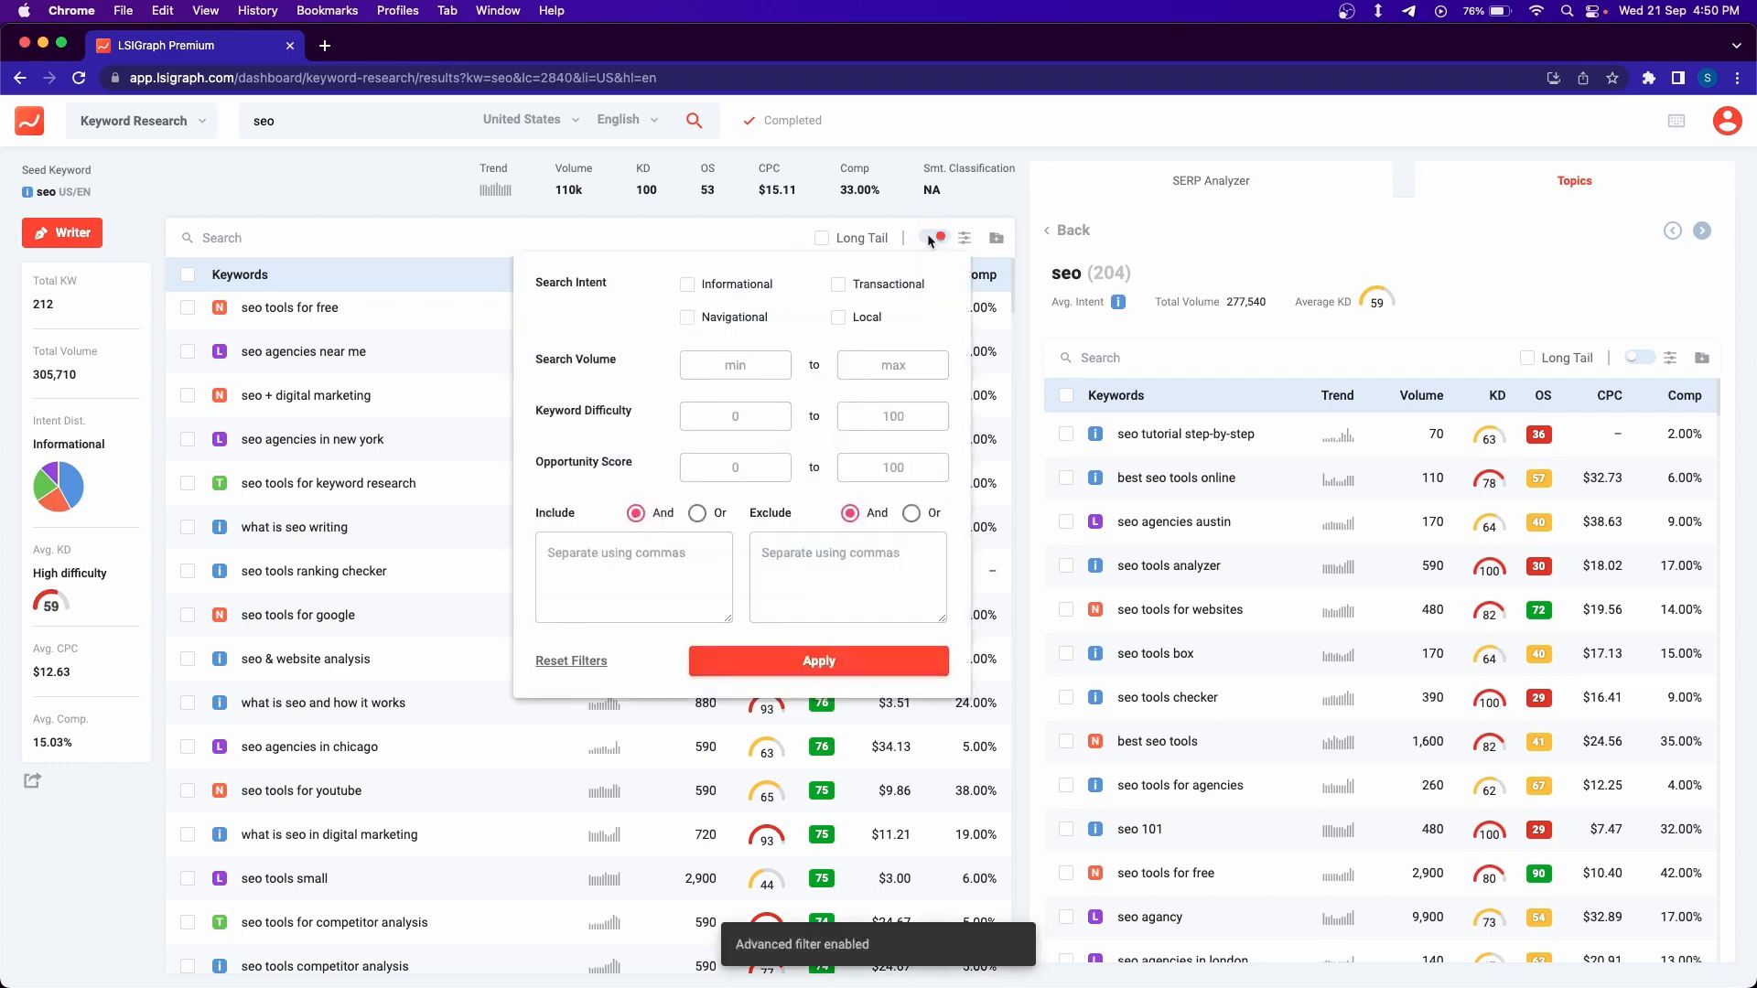
{"action": "left_click", "coordinate": [934, 238]}
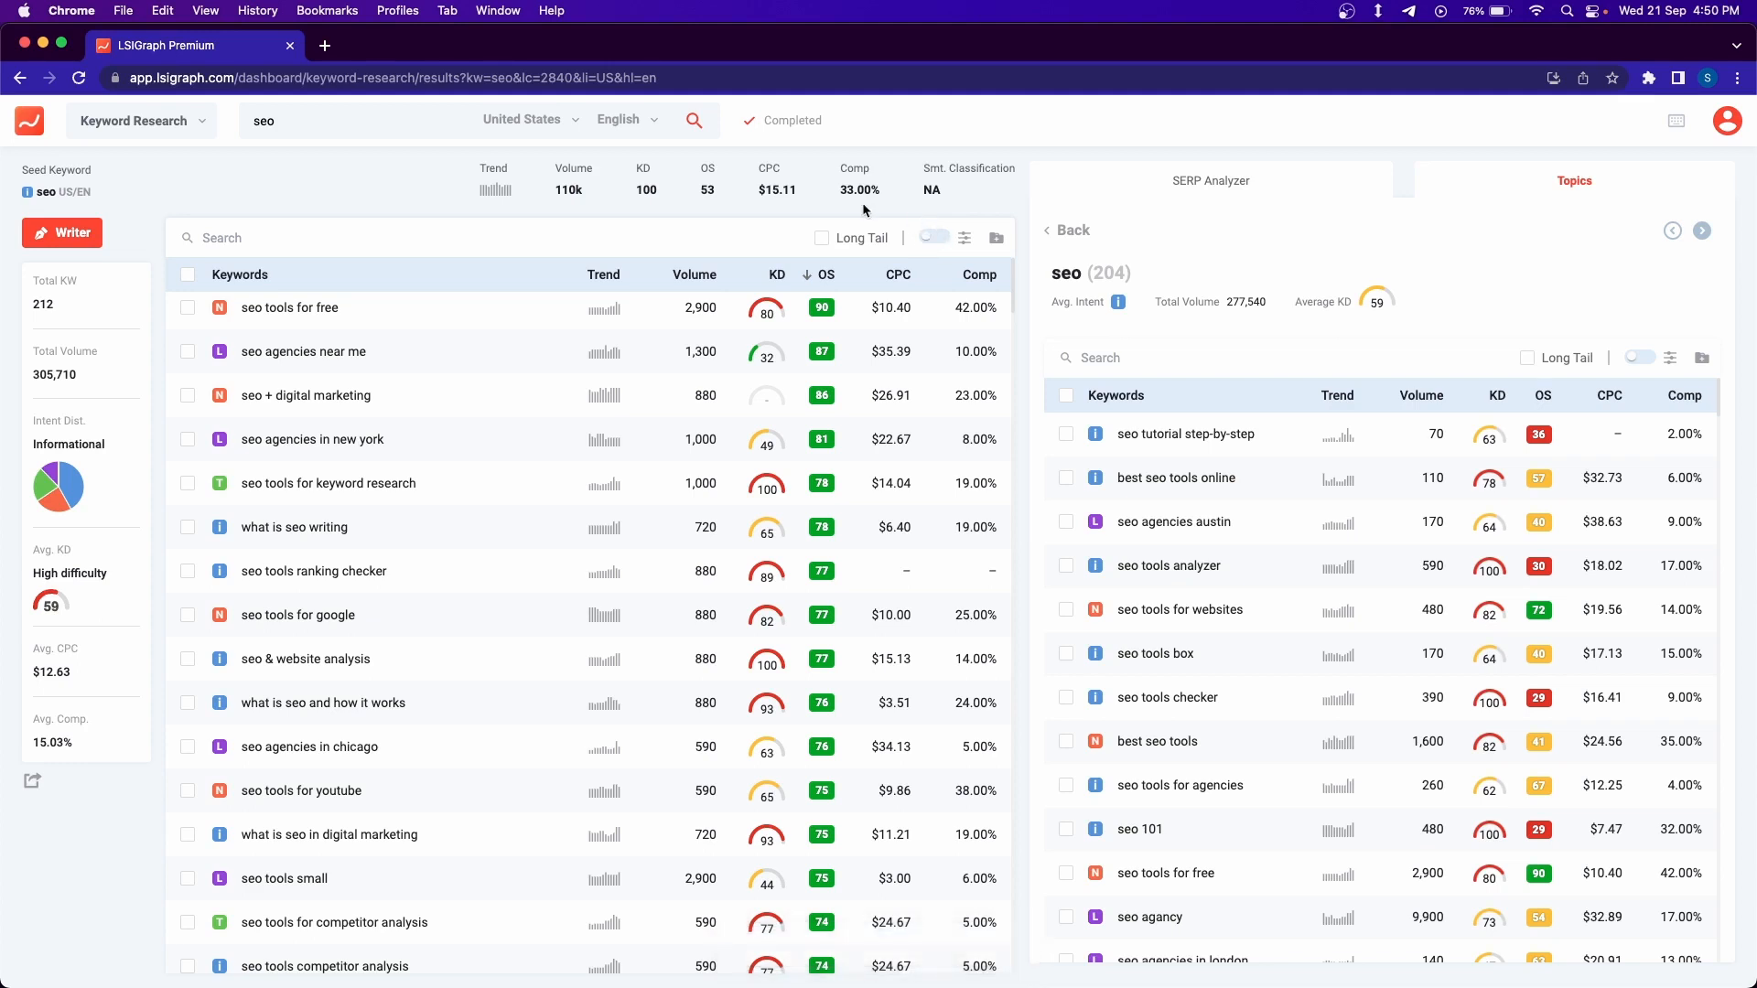
Restrict the main list to long-tail keywords and select "seo agencies near me" and "seo + digital marketing".
{"action": "left_click", "coordinate": [821, 238]}
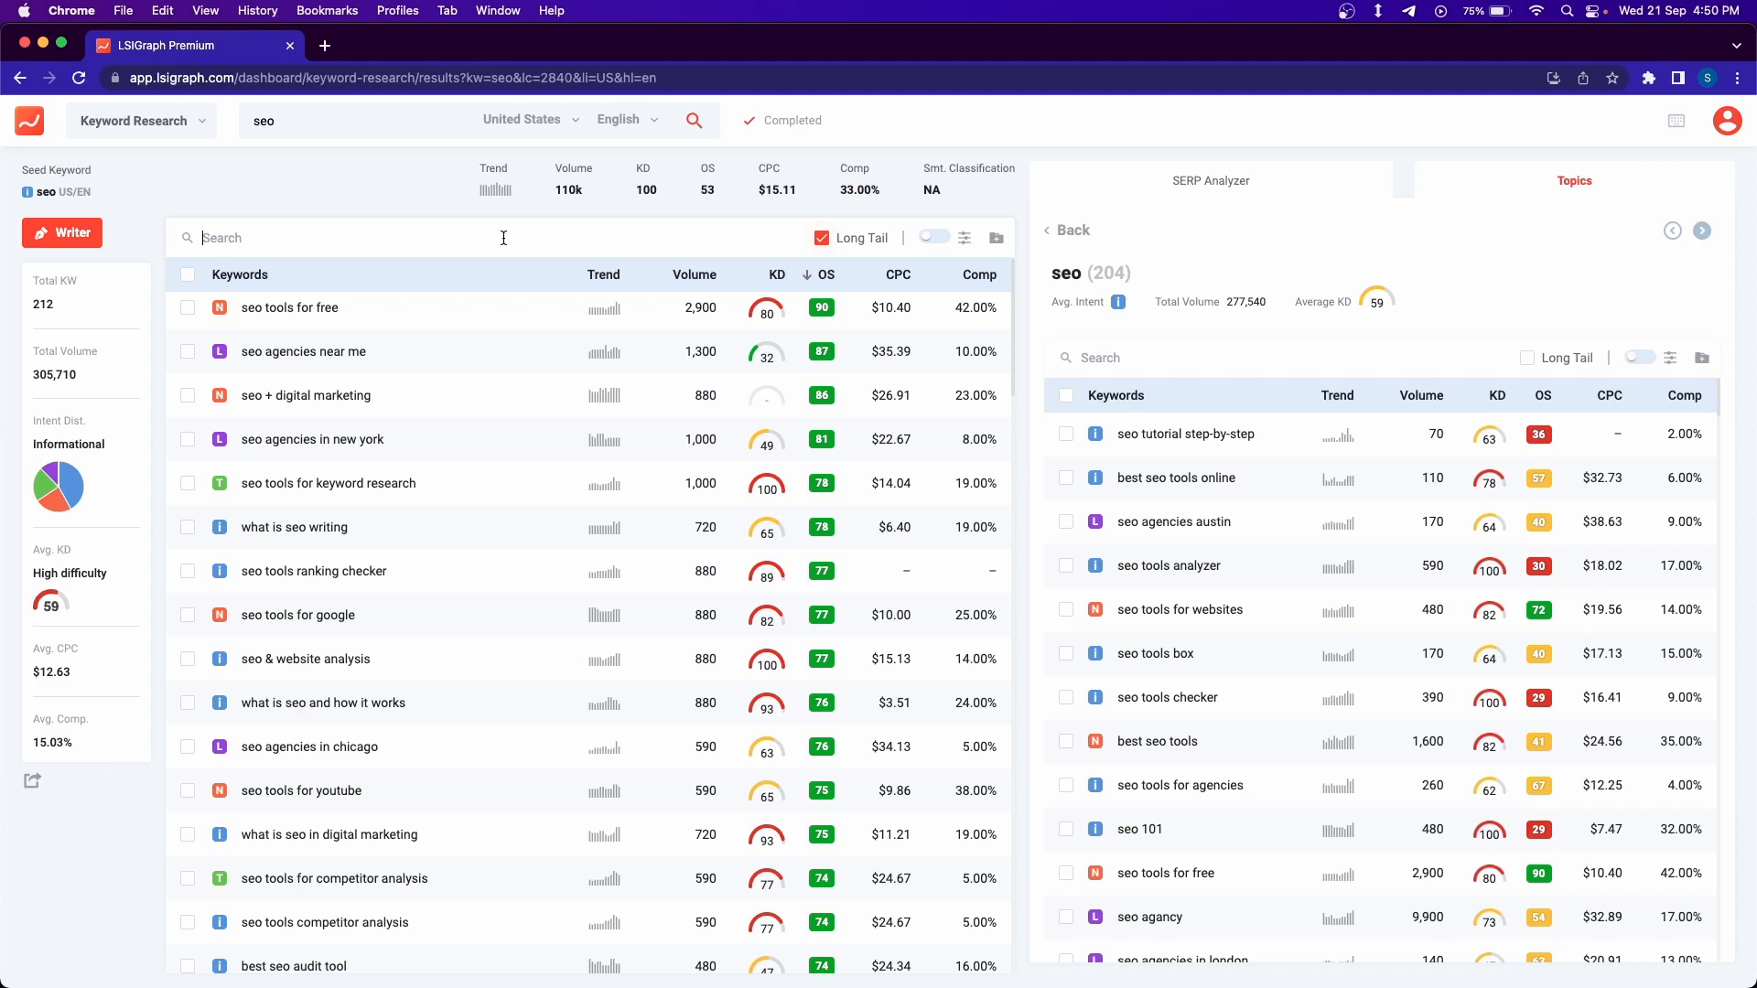
{"action": "left_click", "coordinate": [188, 352]}
{"action": "left_click", "coordinate": [188, 399]}
Copy the selected keywords to the clipboard, then copy the single keyword "seo tools for free".
{"action": "left_click", "coordinate": [34, 781]}
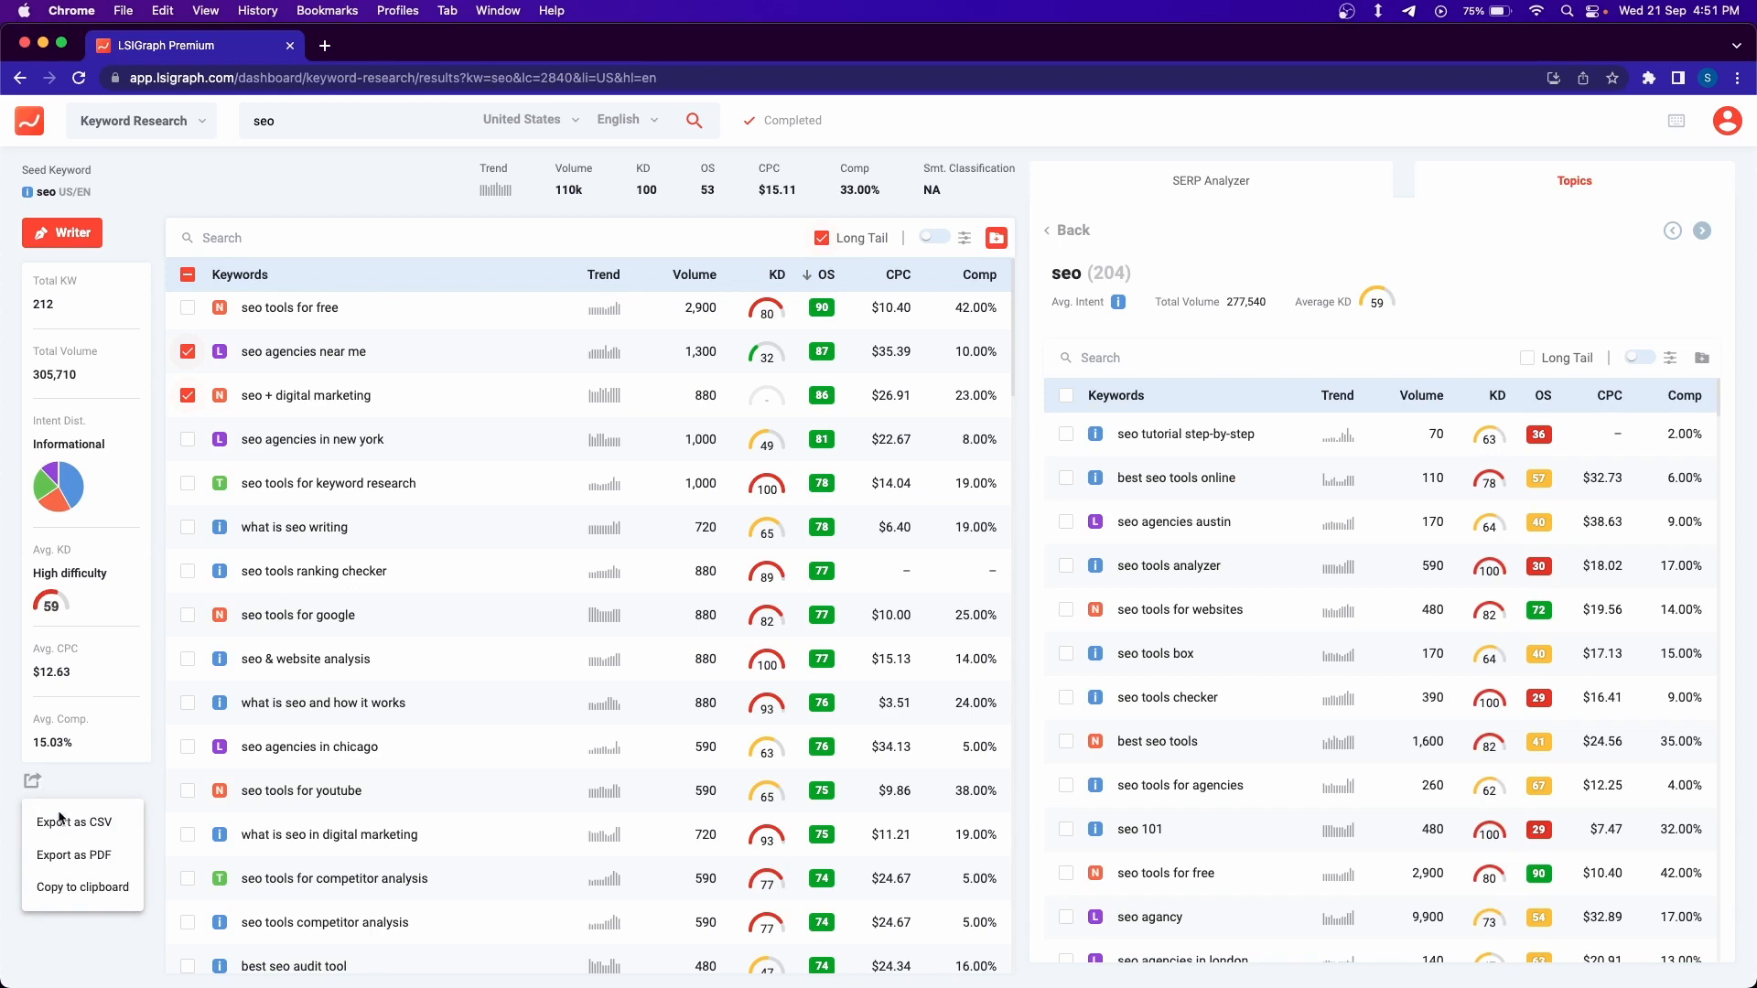
{"action": "left_click", "coordinate": [93, 895]}
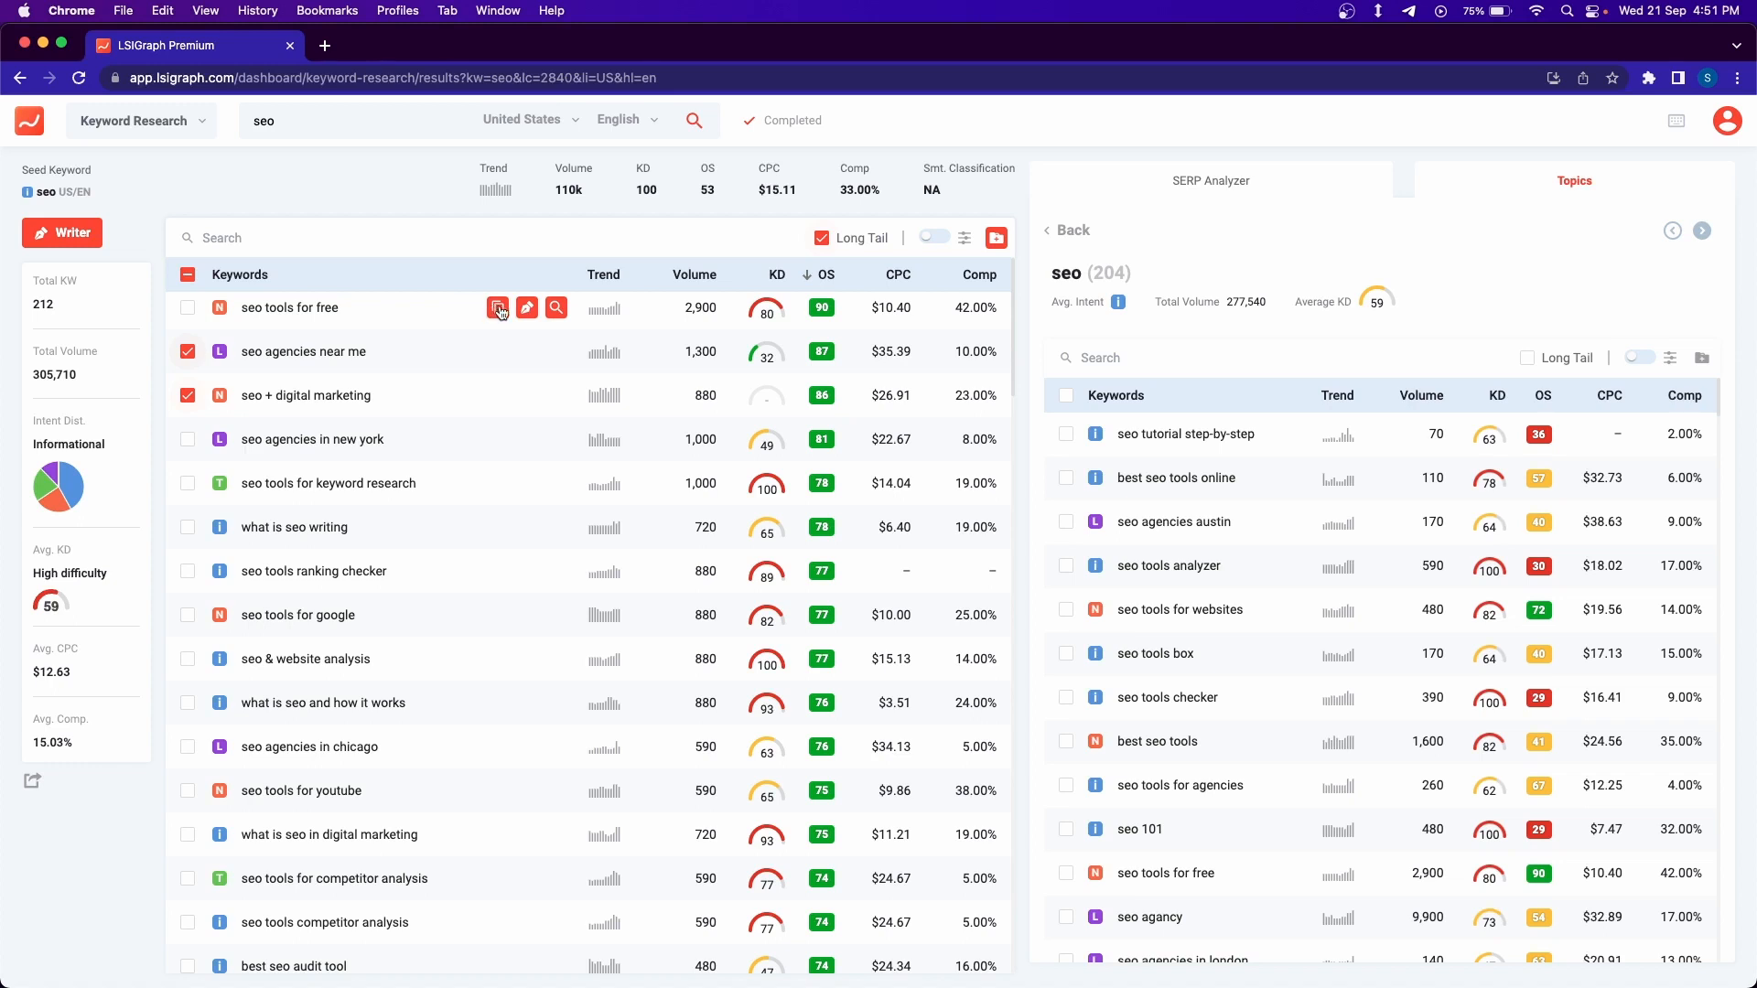
{"action": "left_click", "coordinate": [499, 309]}
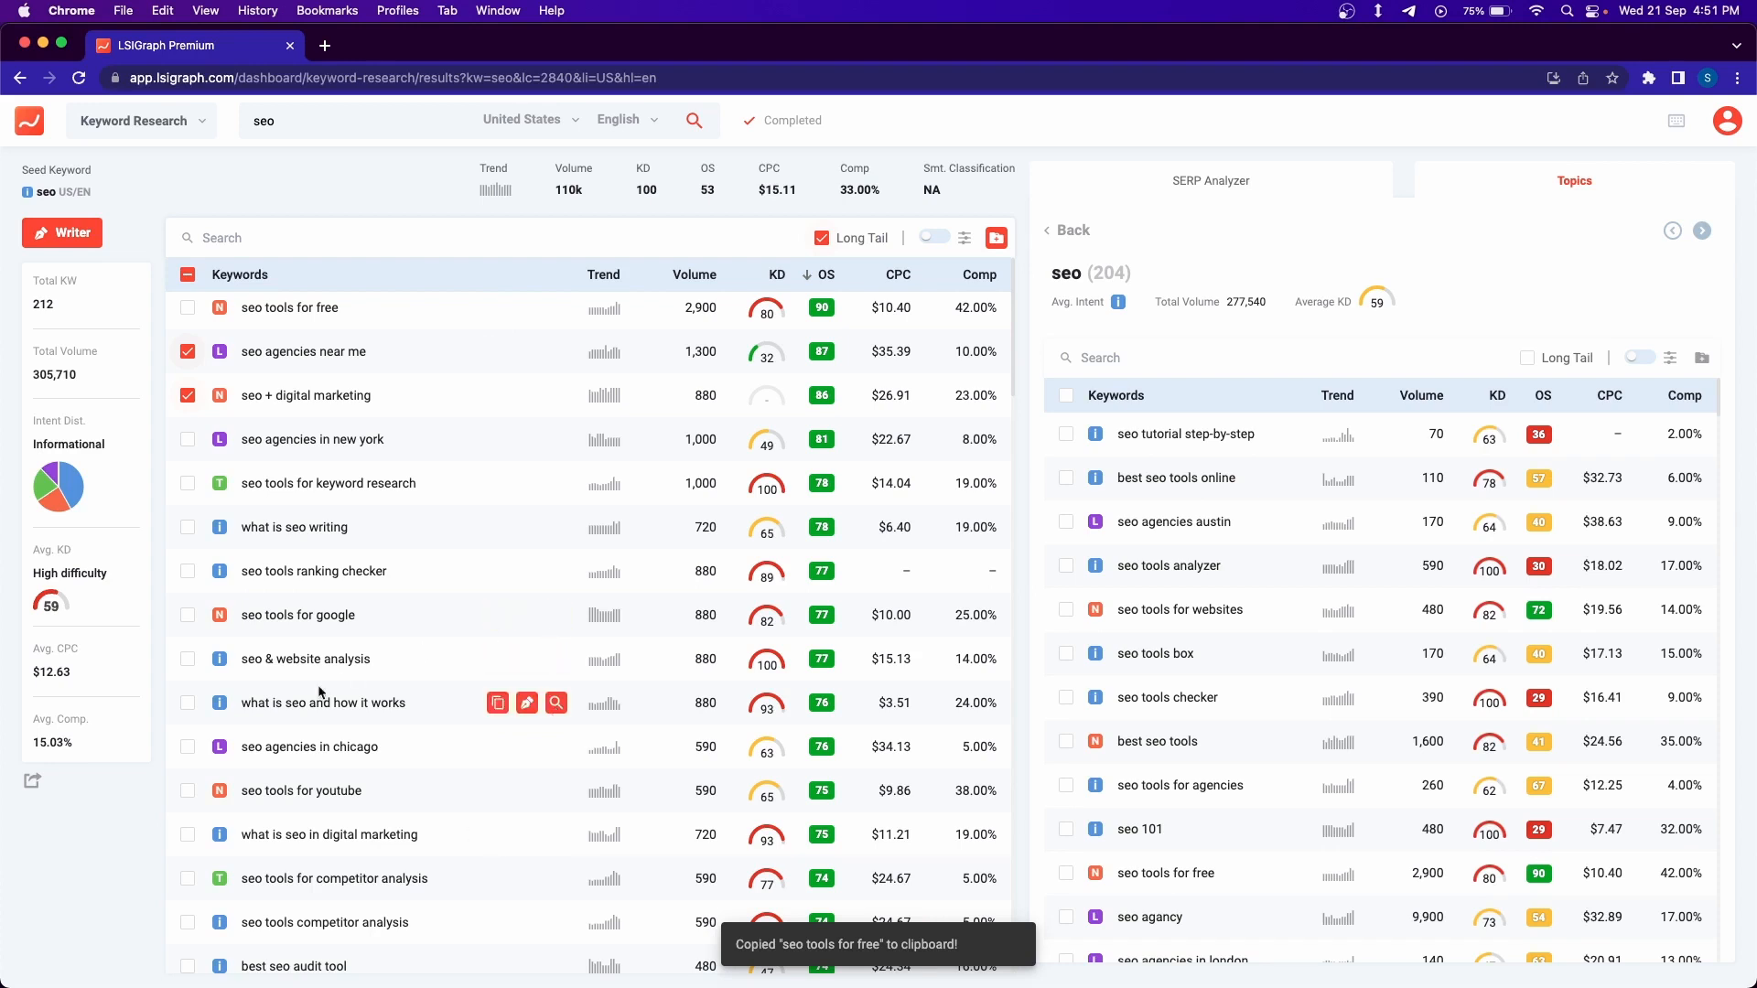
{"action": "left_click", "coordinate": [30, 781]}
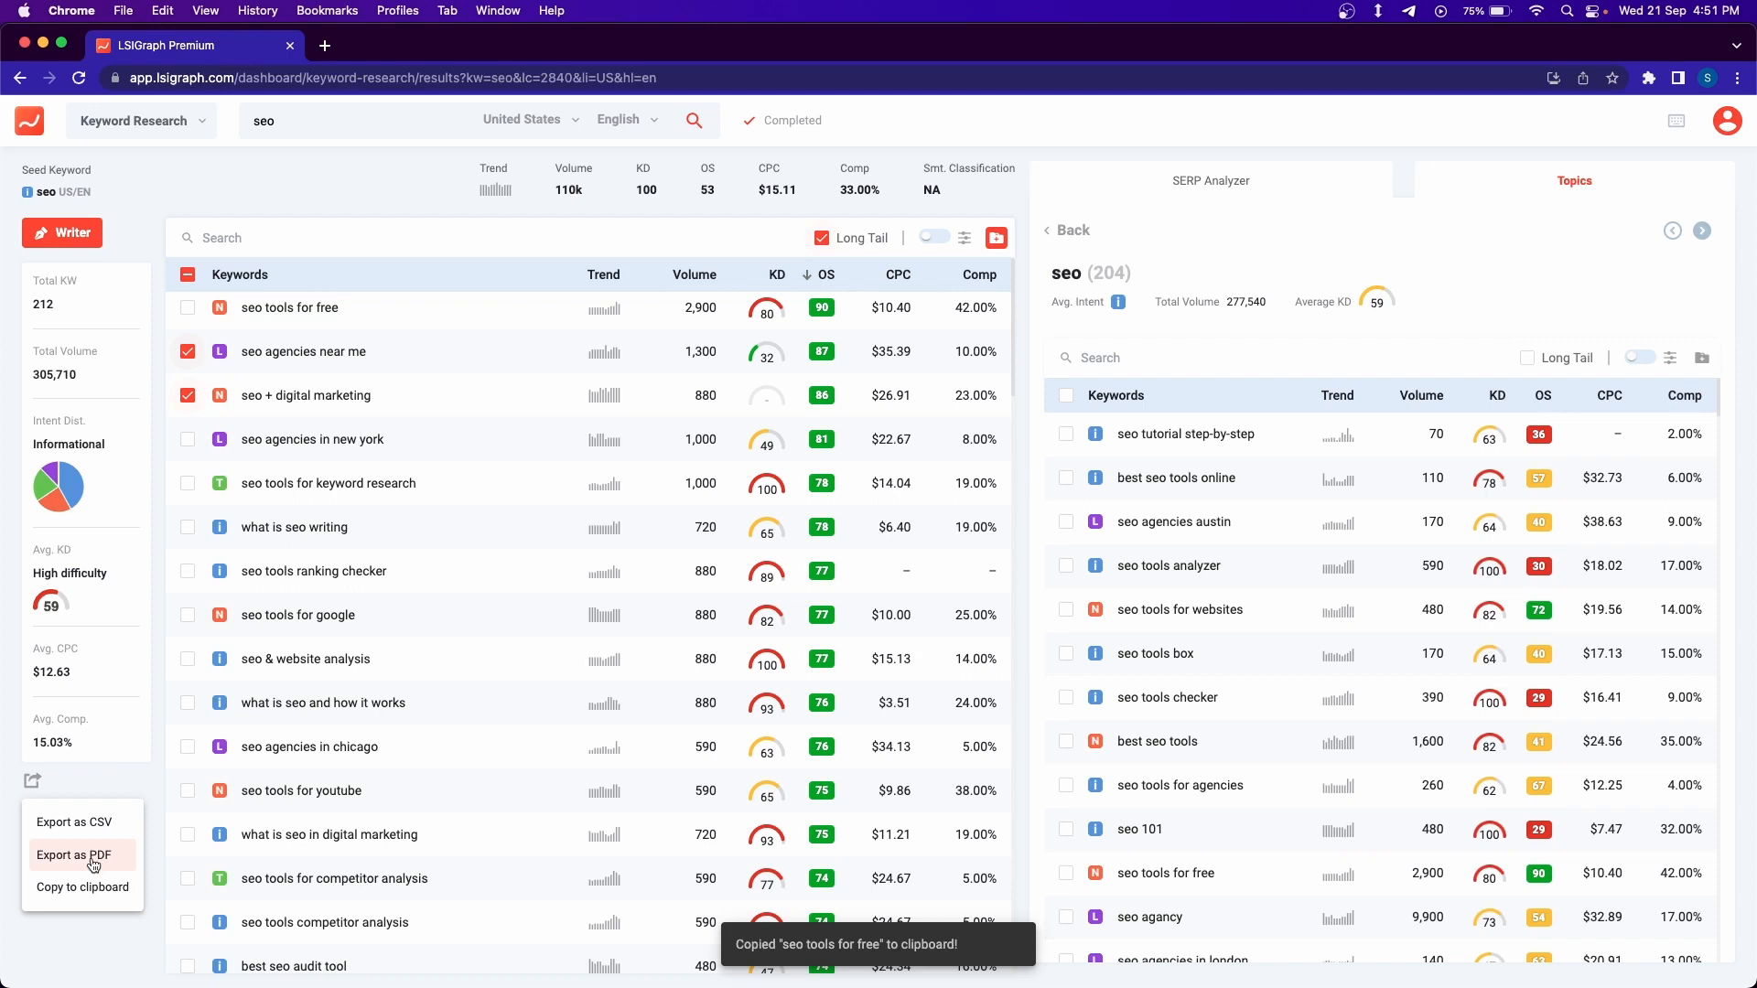
{"action": "left_click", "coordinate": [102, 930]}
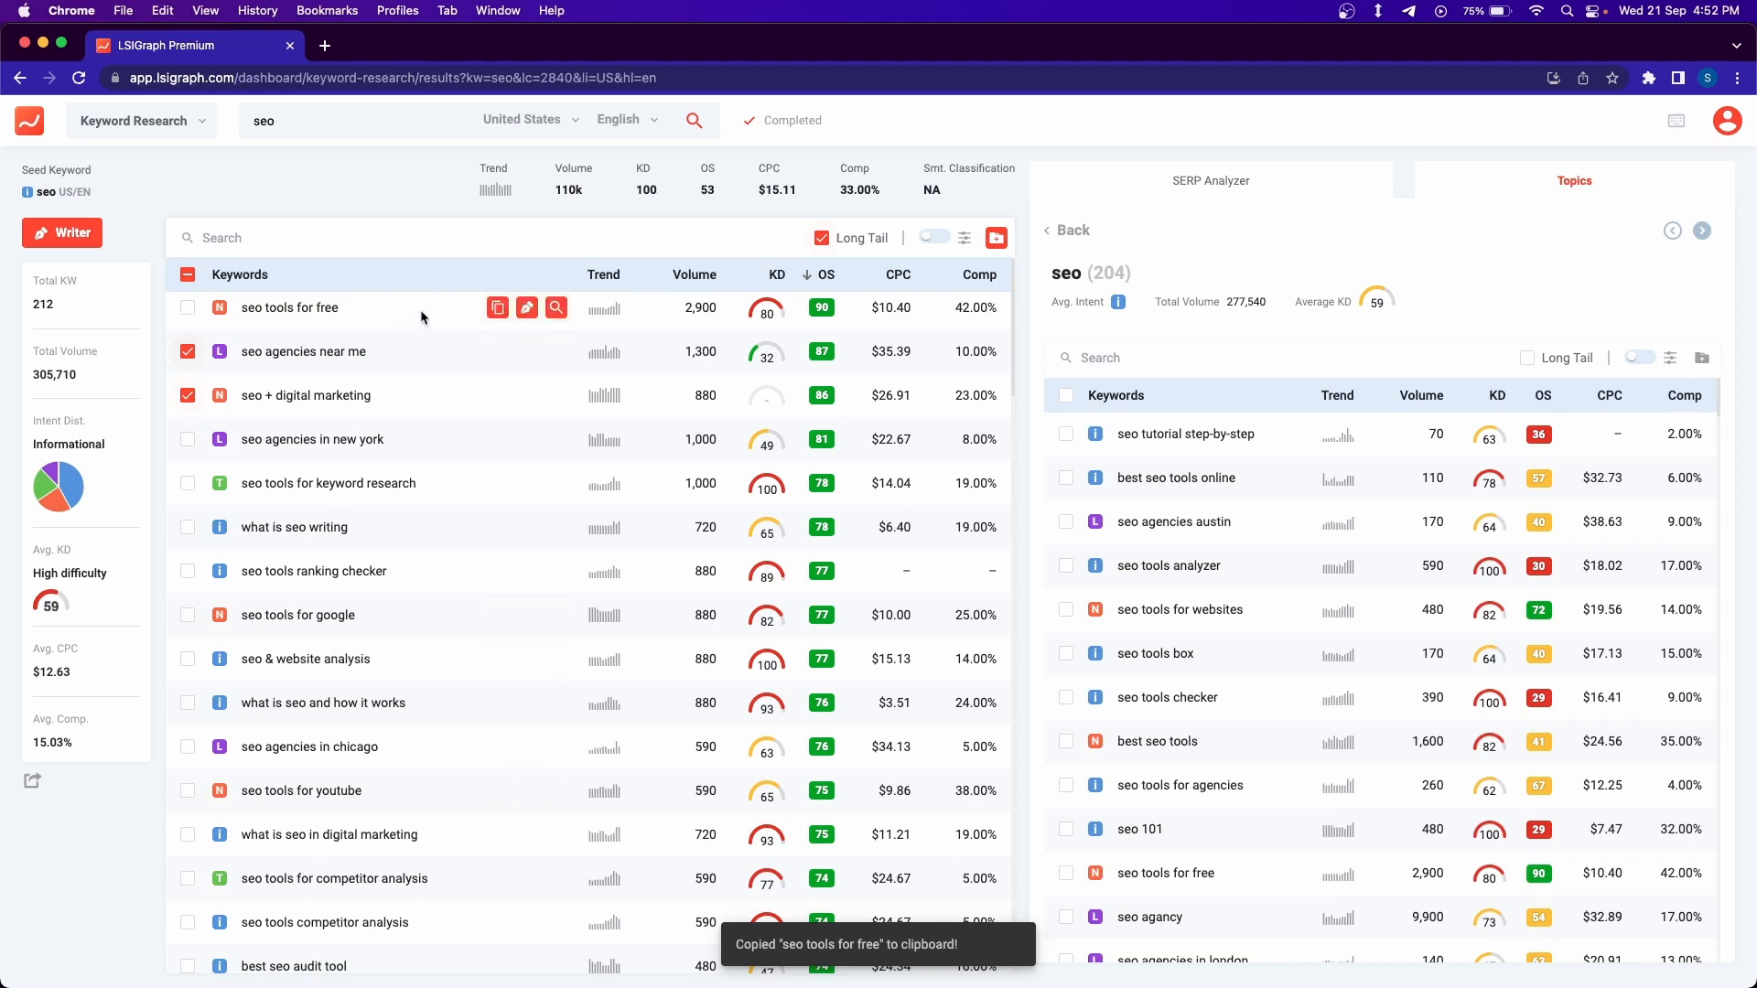
Add "seo agencies in new york" and "seo tools for keyword research" to the keyword selection.
{"action": "left_click", "coordinate": [189, 445]}
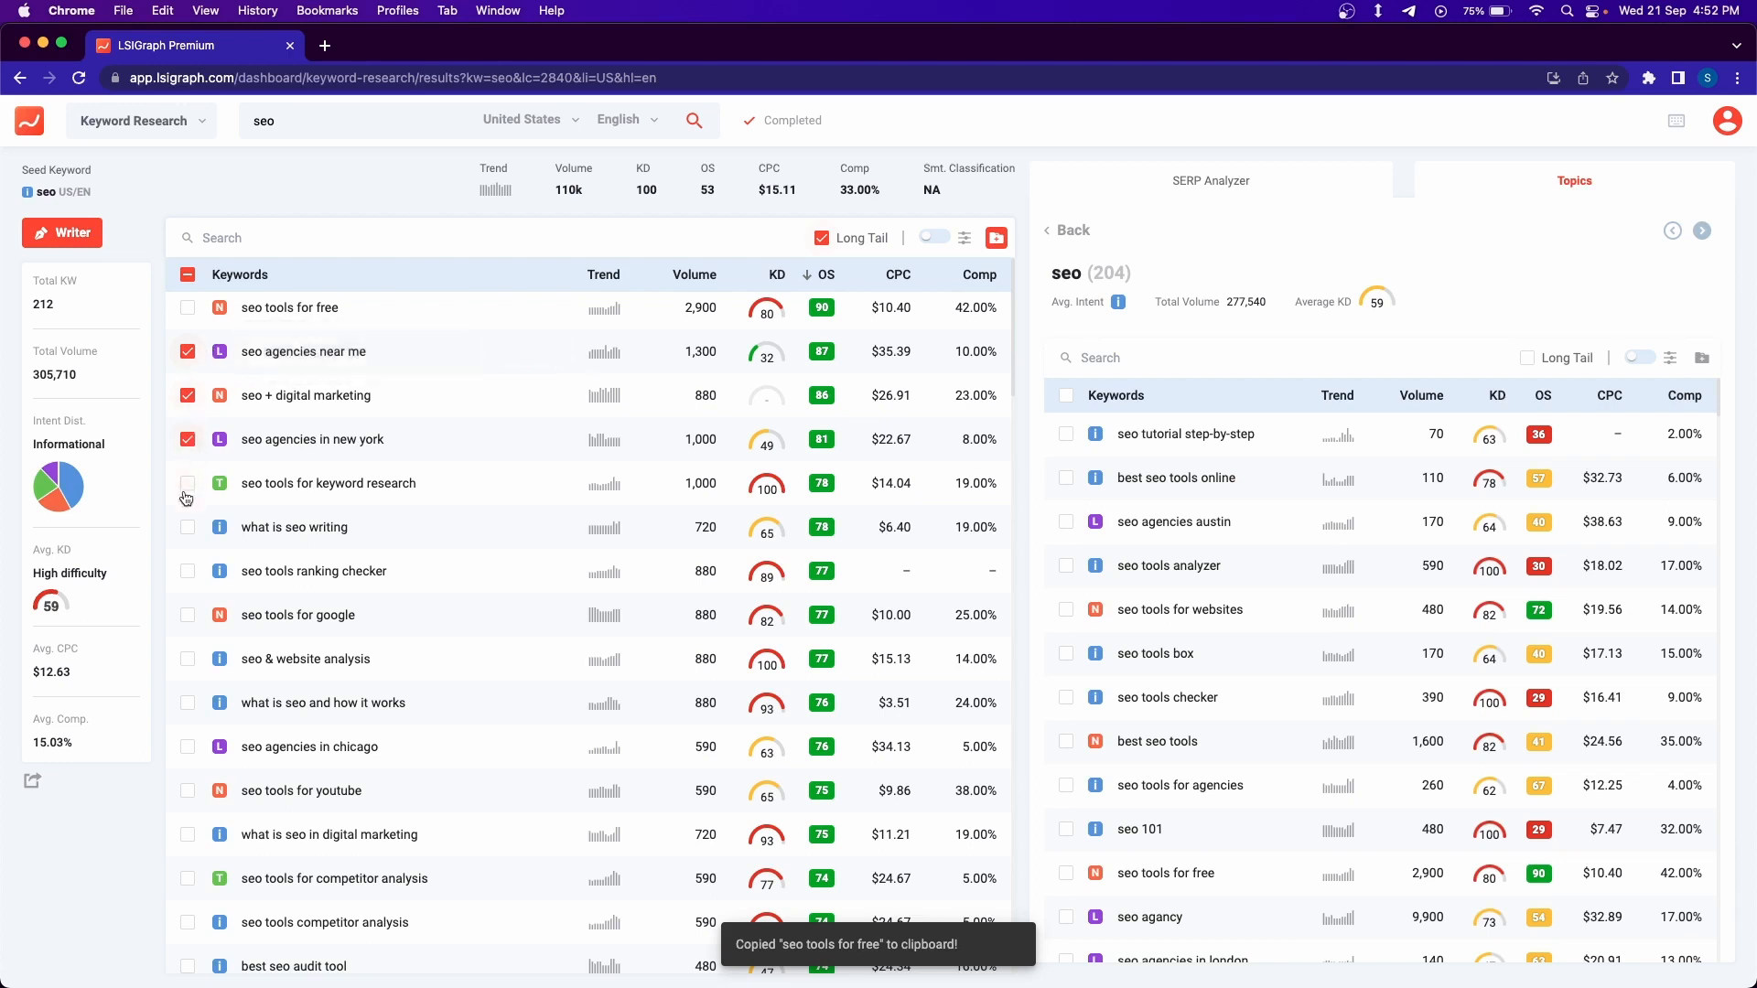
{"action": "left_click", "coordinate": [187, 485]}
{"action": "left_click", "coordinate": [996, 240]}
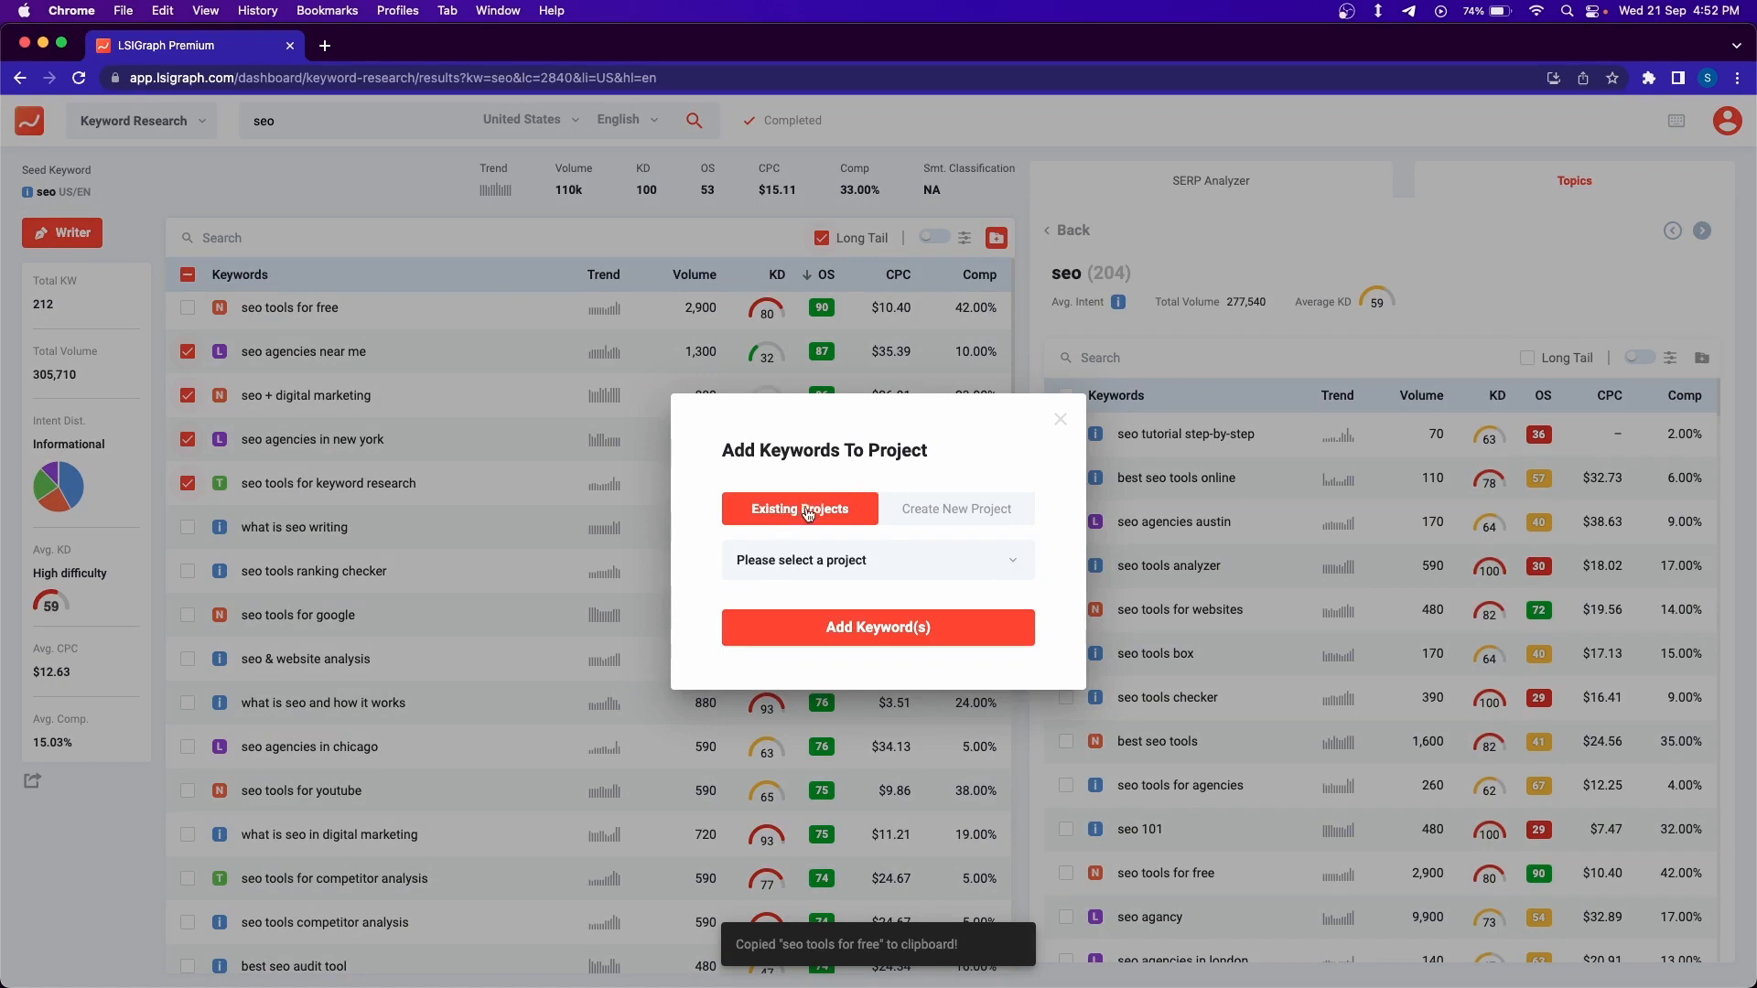
{"action": "left_click", "coordinate": [935, 509]}
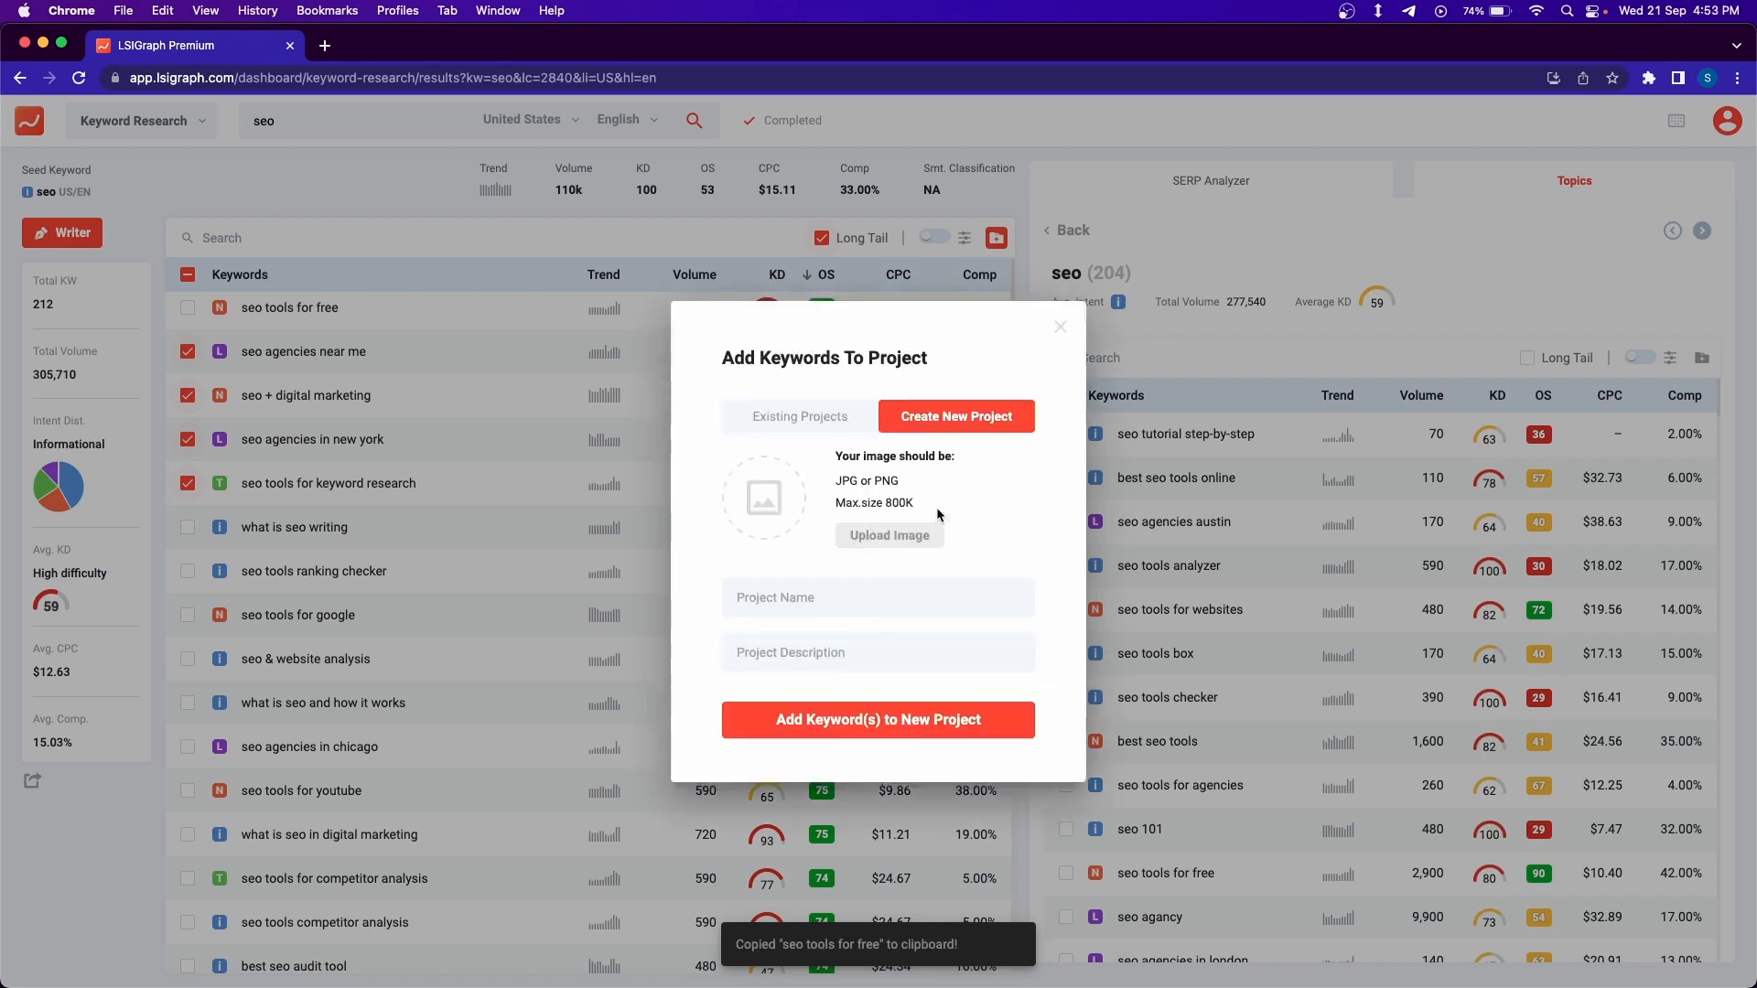
{"action": "left_click", "coordinate": [1059, 327]}
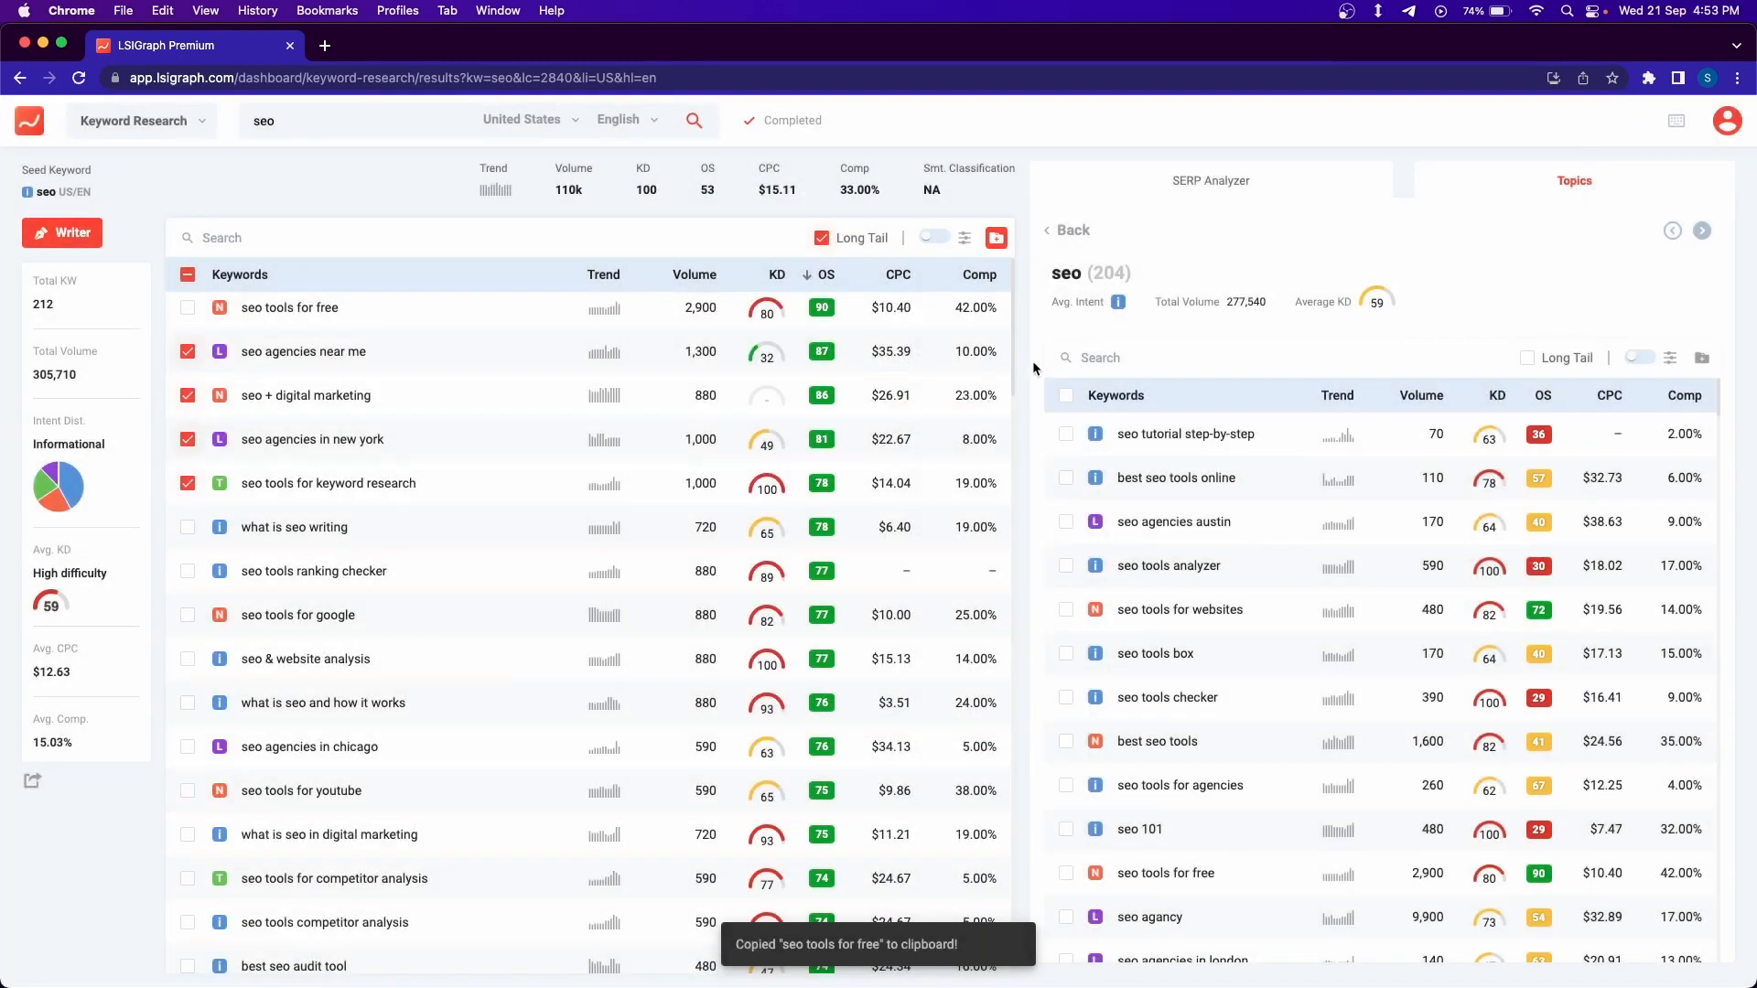
Add the selected keywords to the existing project Helpful Content Update and decline to start mapping them.
{"action": "left_click", "coordinate": [995, 240]}
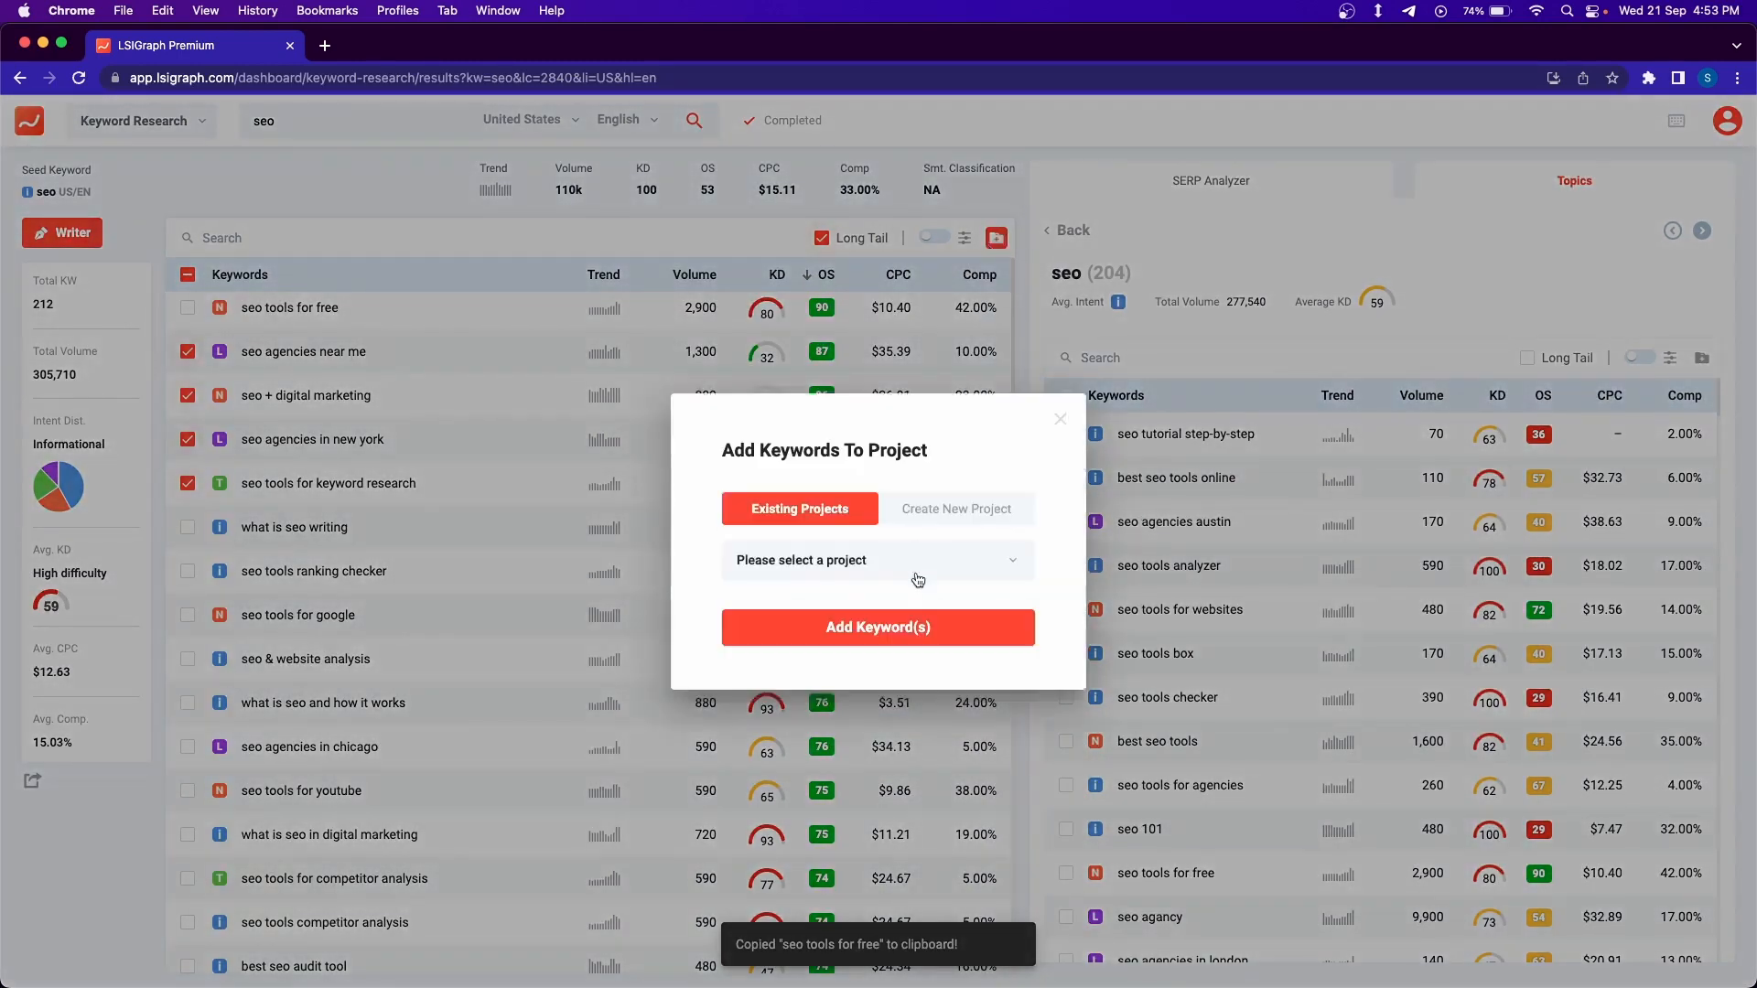
{"action": "left_click", "coordinate": [979, 502]}
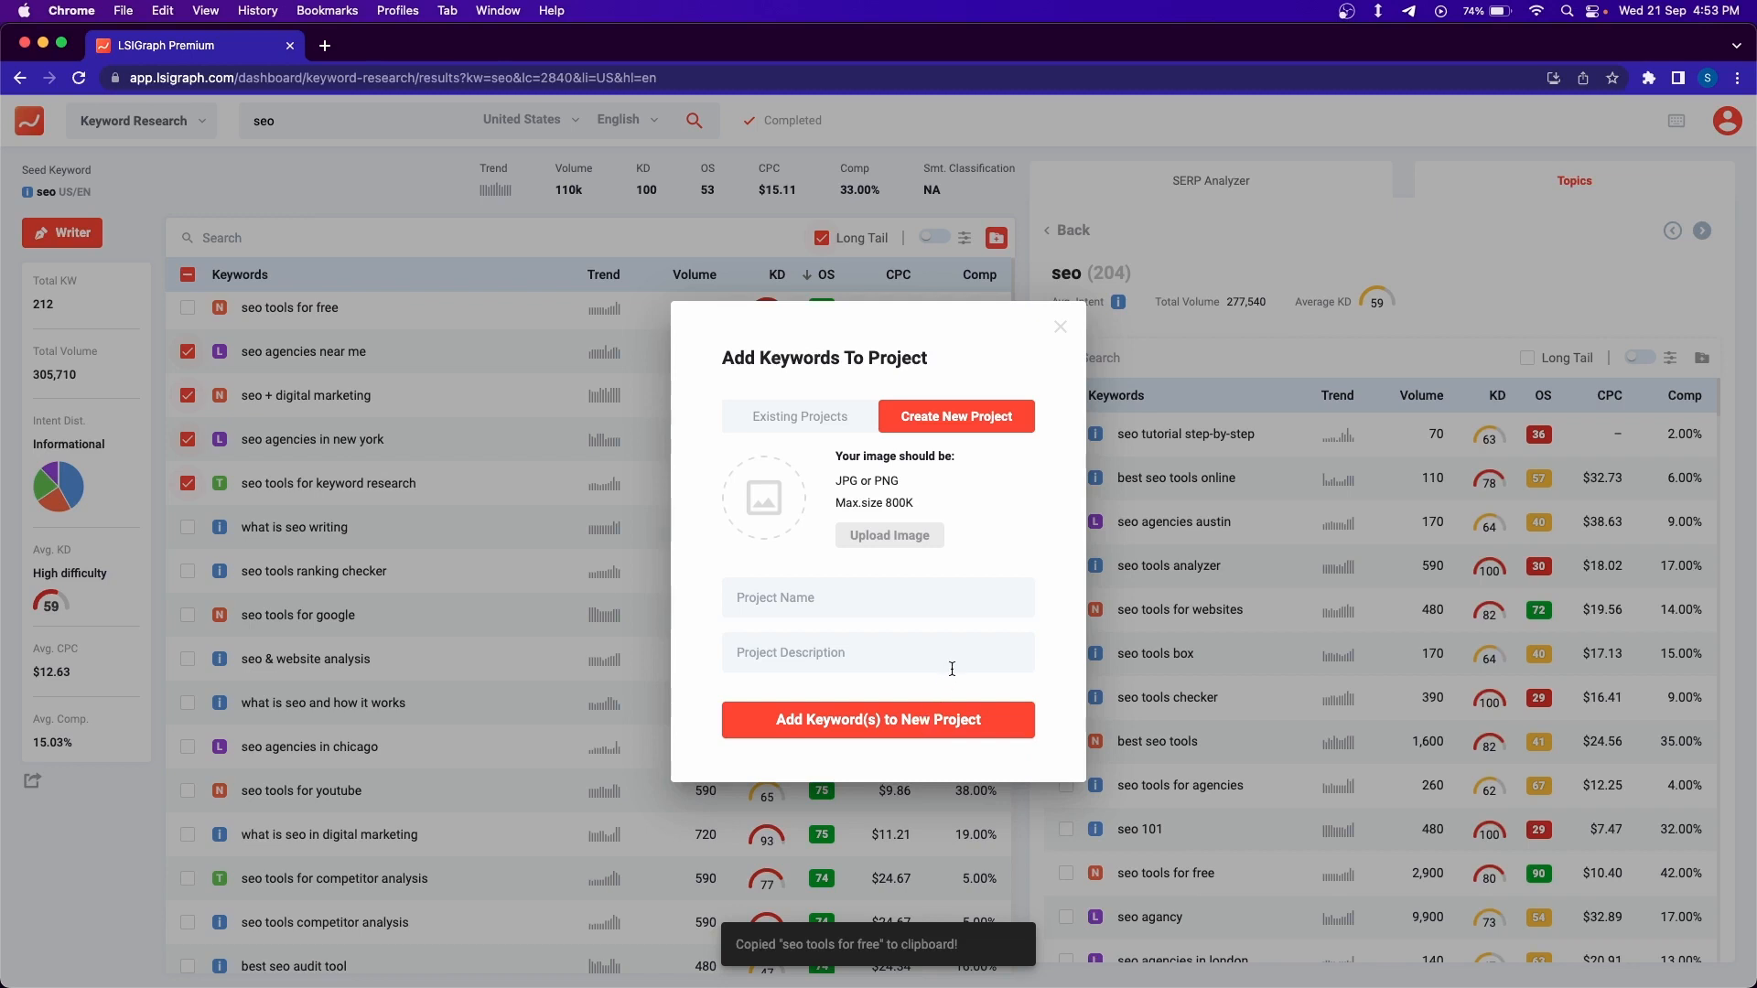
{"action": "left_click", "coordinate": [846, 427]}
{"action": "left_click", "coordinate": [878, 567]}
{"action": "left_click", "coordinate": [857, 645]}
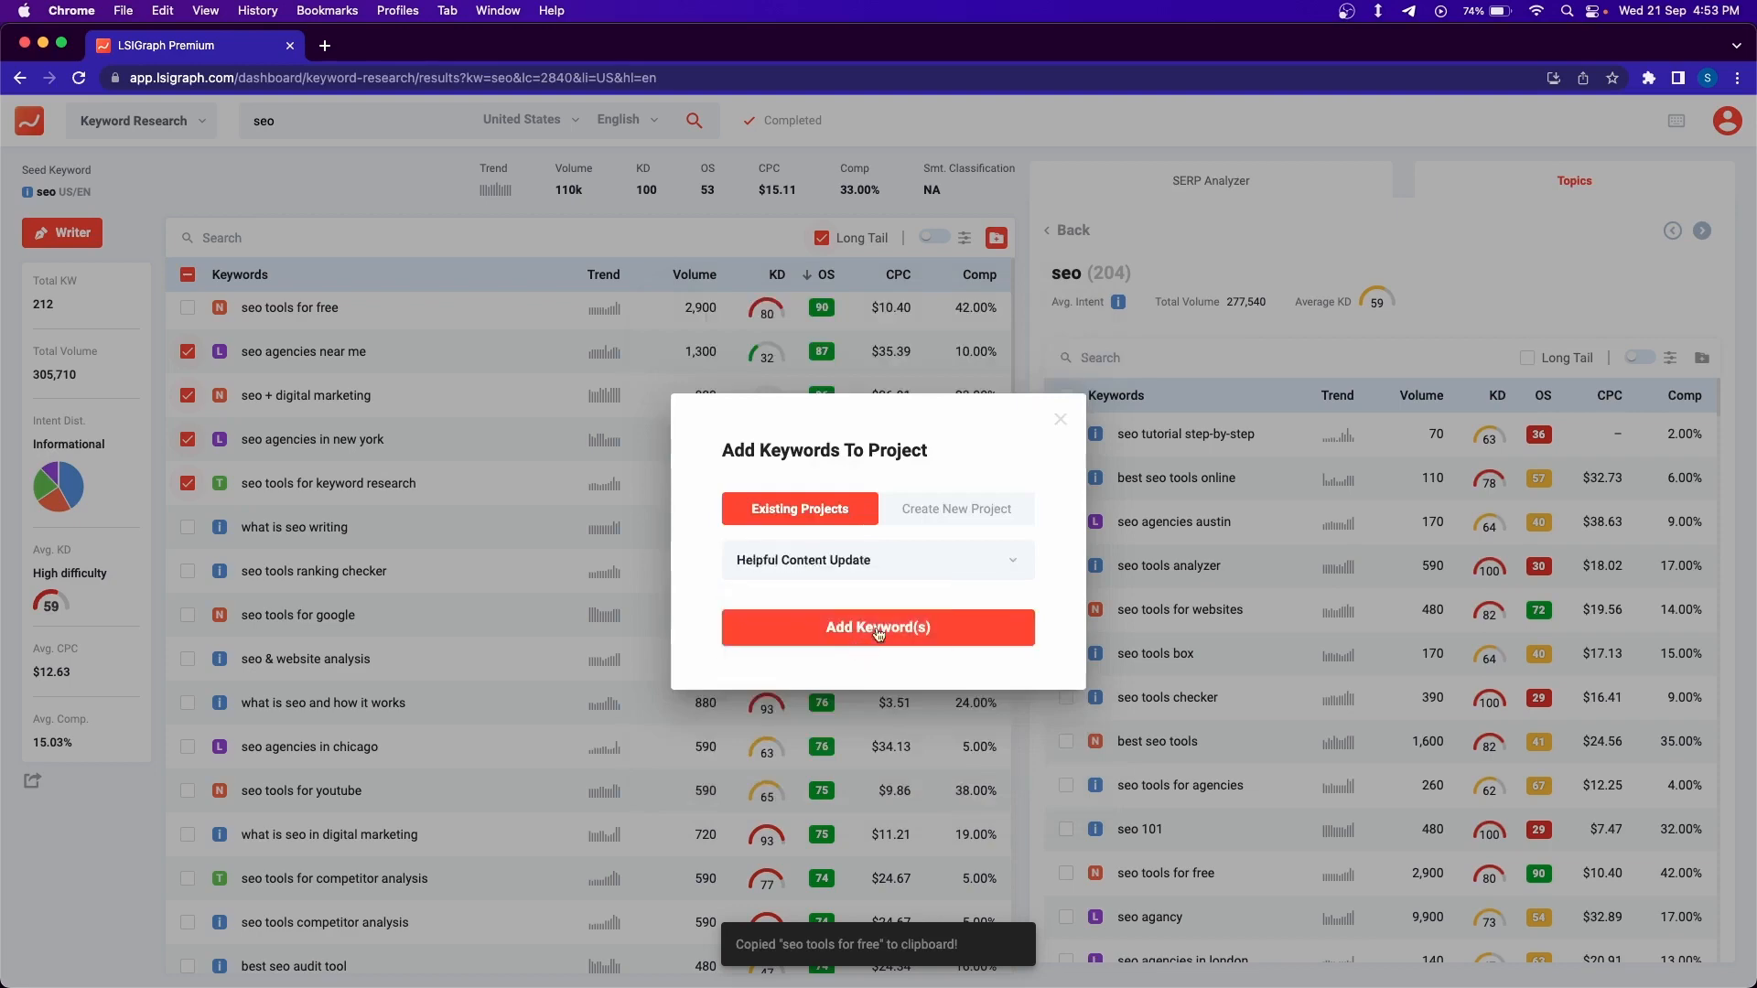
{"action": "left_click", "coordinate": [888, 622]}
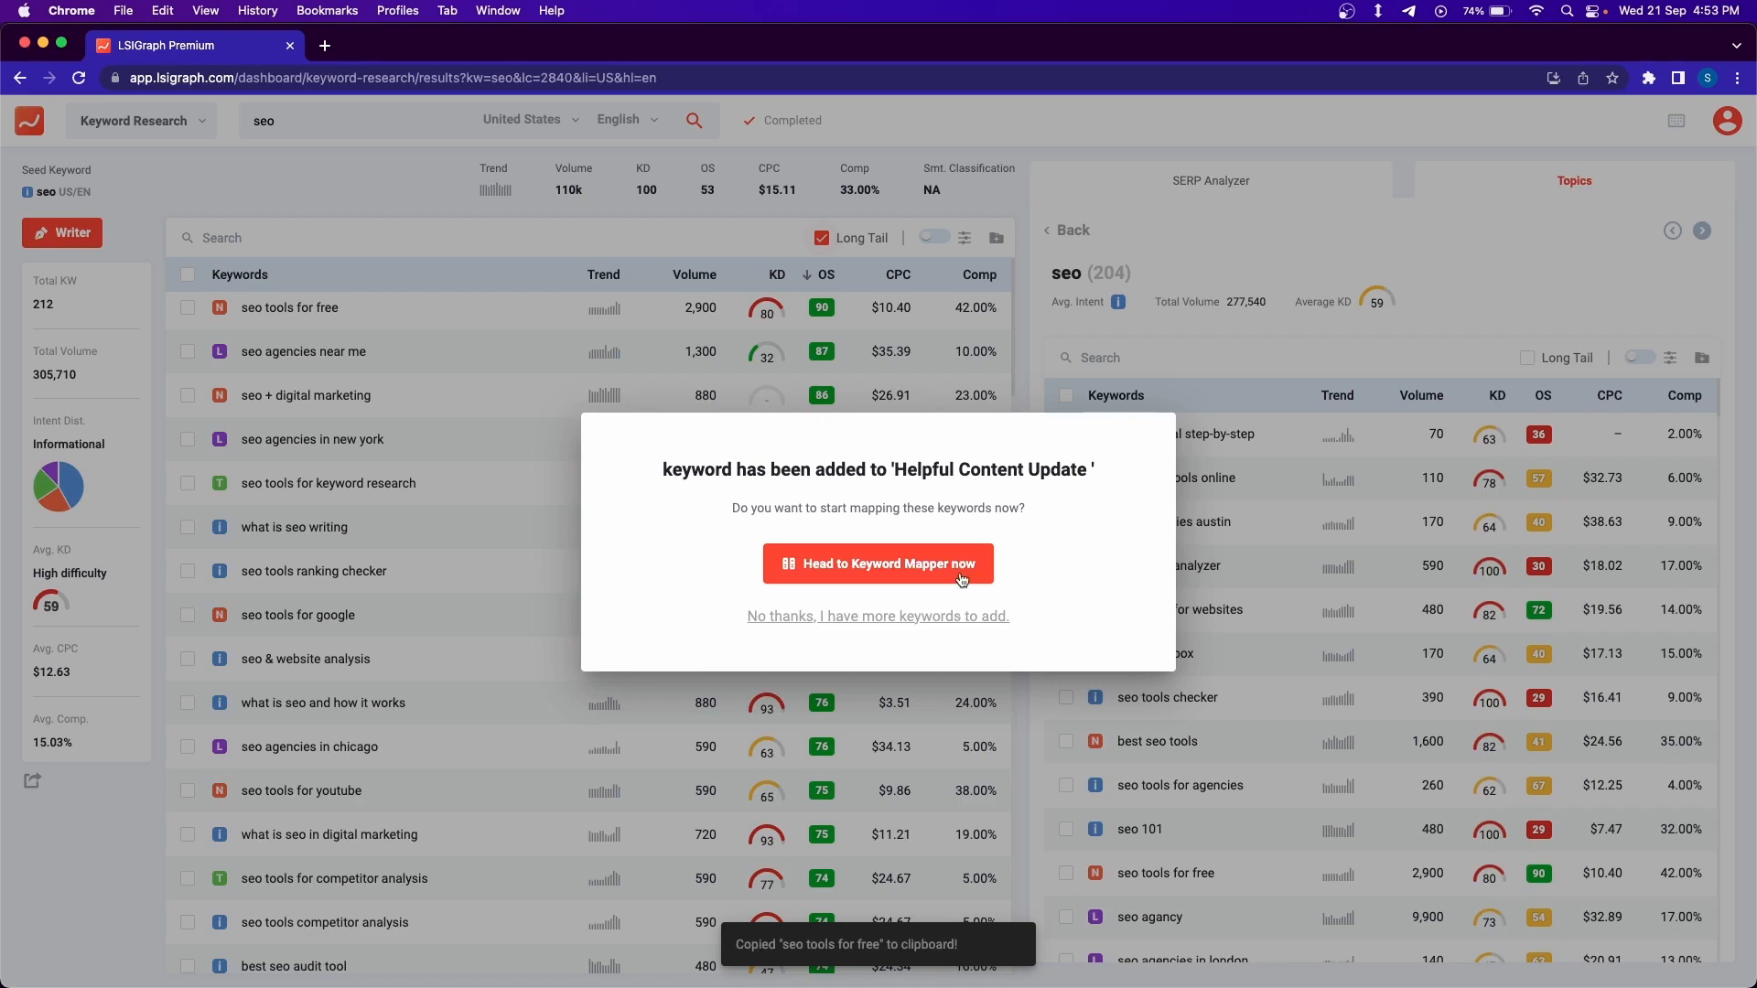
{"action": "left_click", "coordinate": [946, 619]}
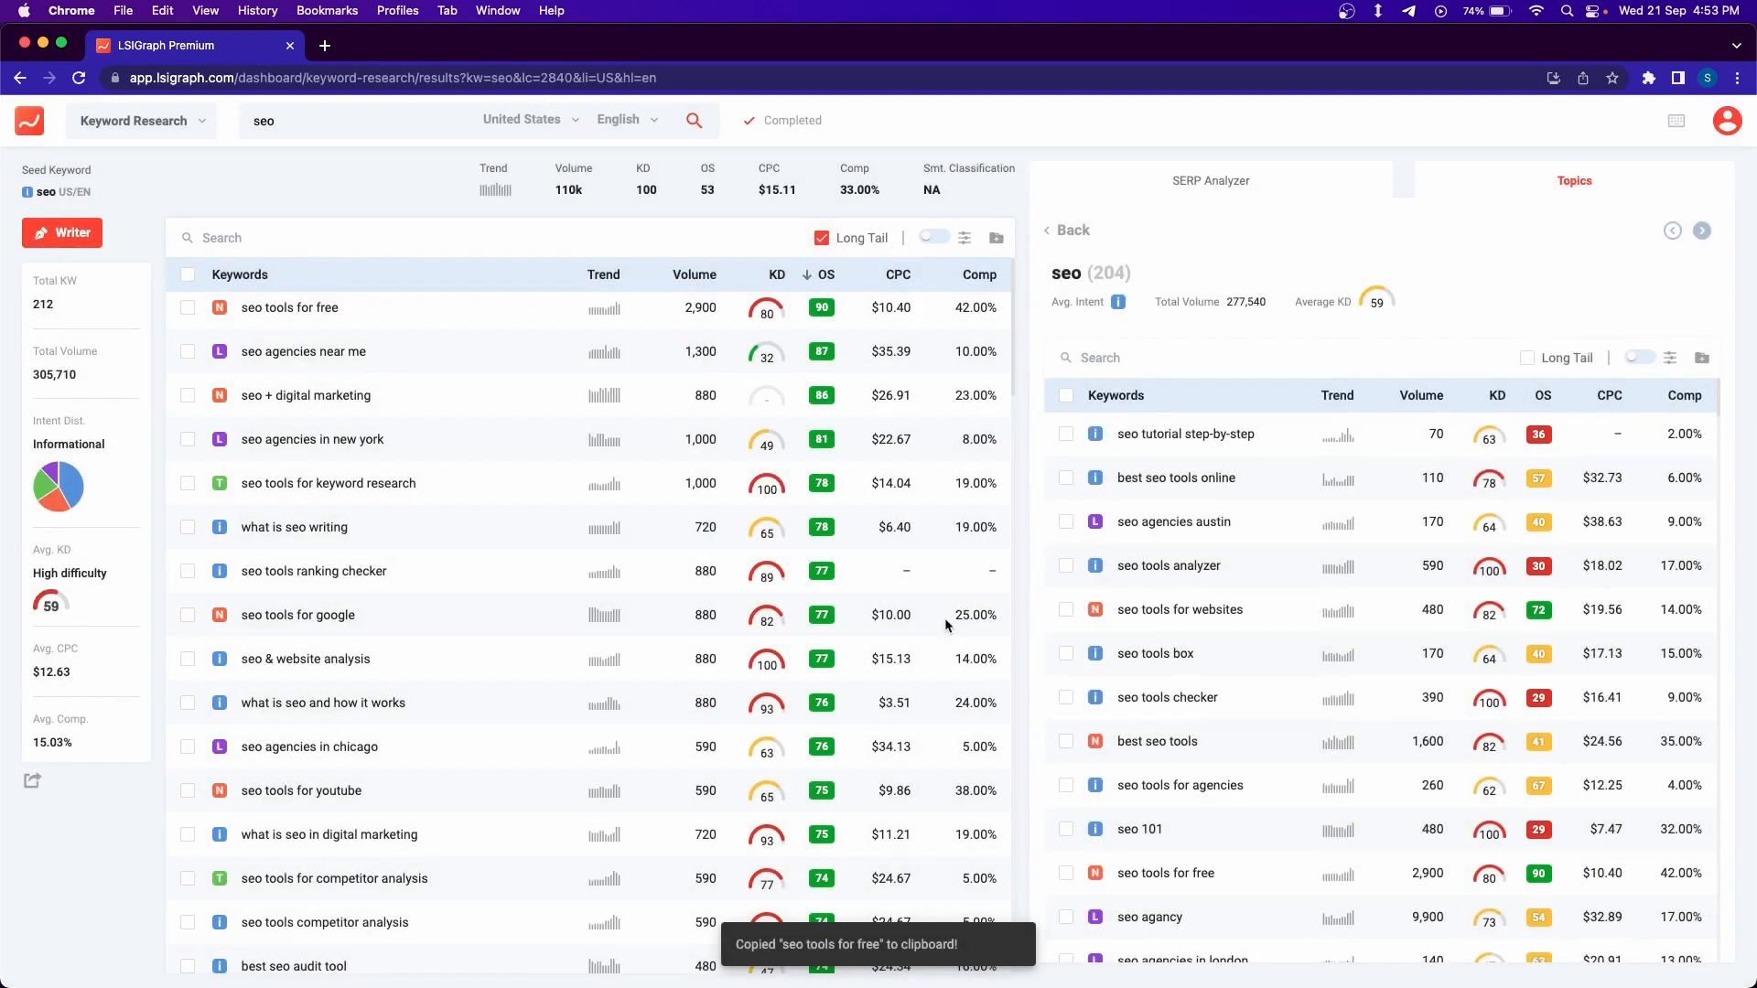